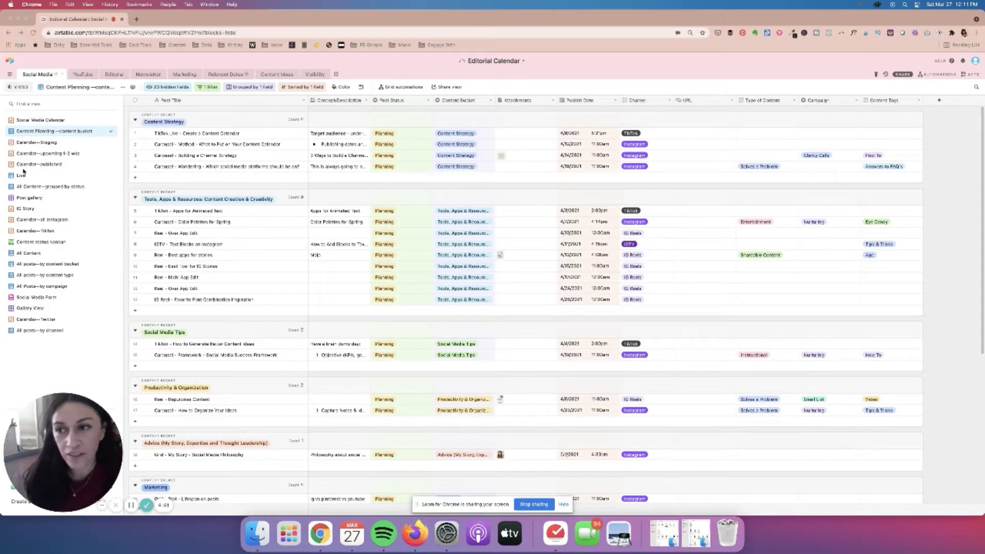
# Review the planned posts grouped by content bucket, from Content Strategy through Selling, Pitching and Promoting.
pyautogui.scroll(-3, 259, 300)
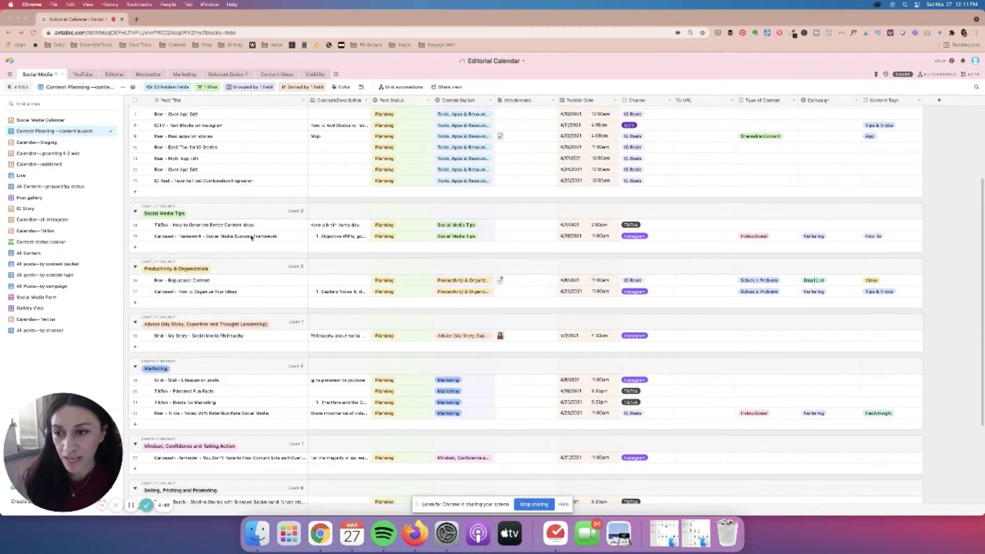
pyautogui.scroll(3, 228, 251)
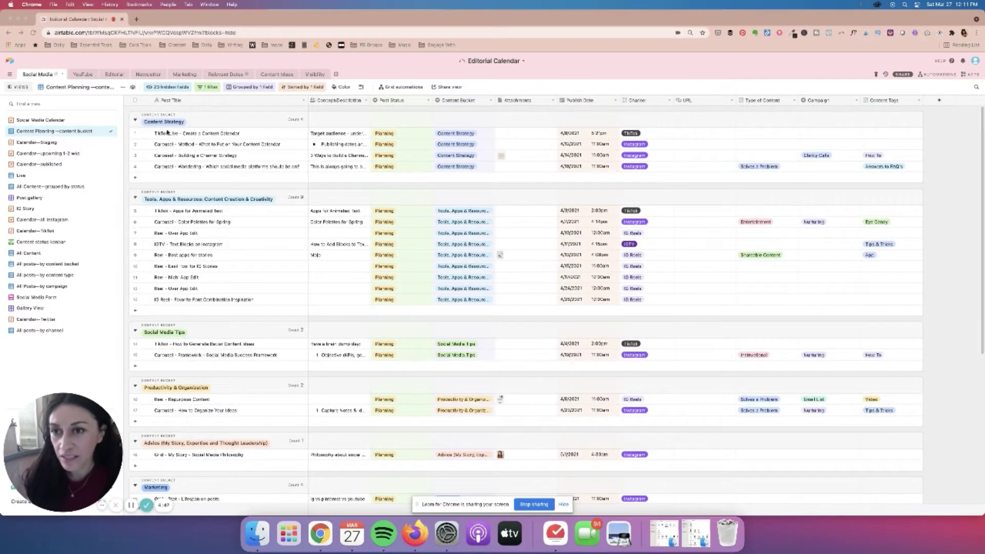
pyautogui.scroll(-6, 212, 226)
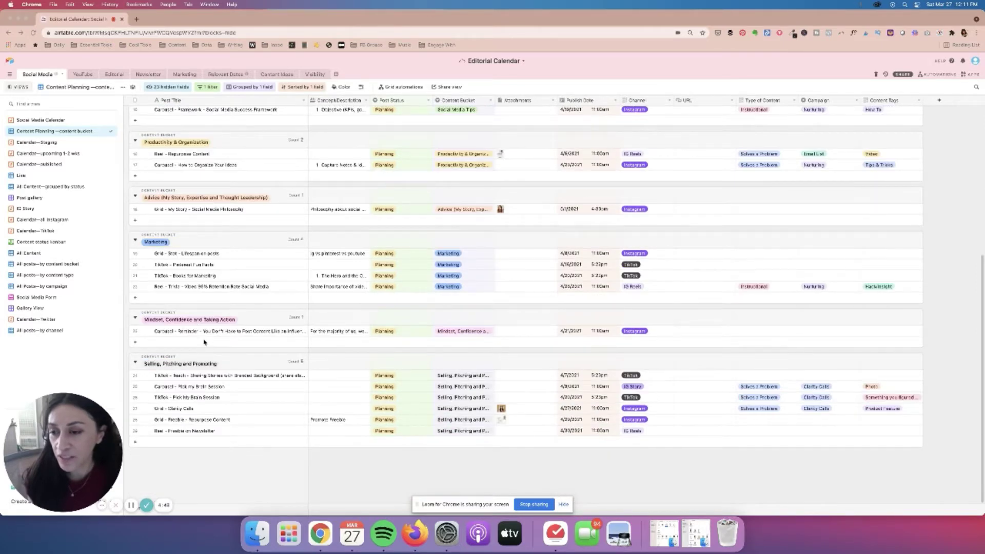
# Open the Post gallery view of the Social Media table and browse the post cards.
pyautogui.click(35, 200)
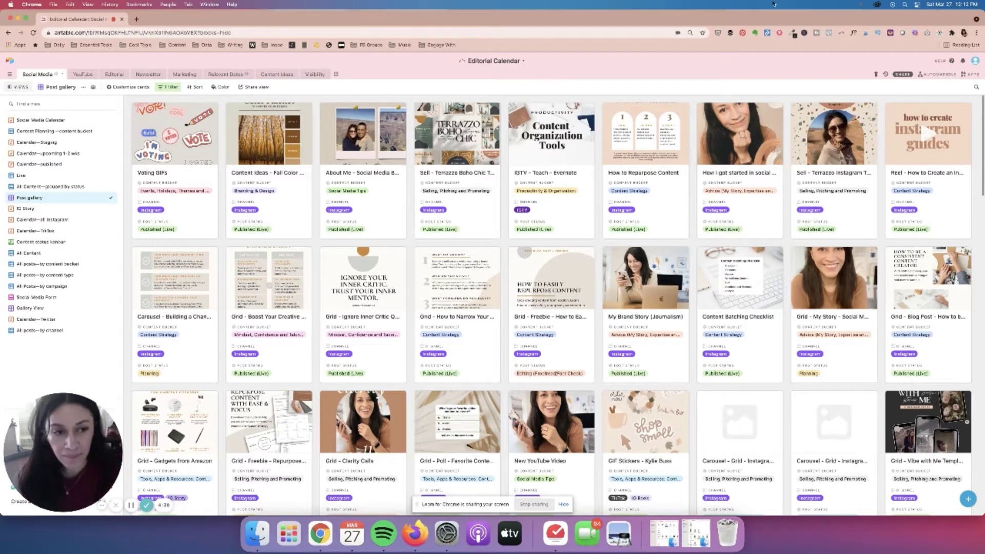
pyautogui.scroll(-3, 554, 278)
pyautogui.scroll(-5, 554, 278)
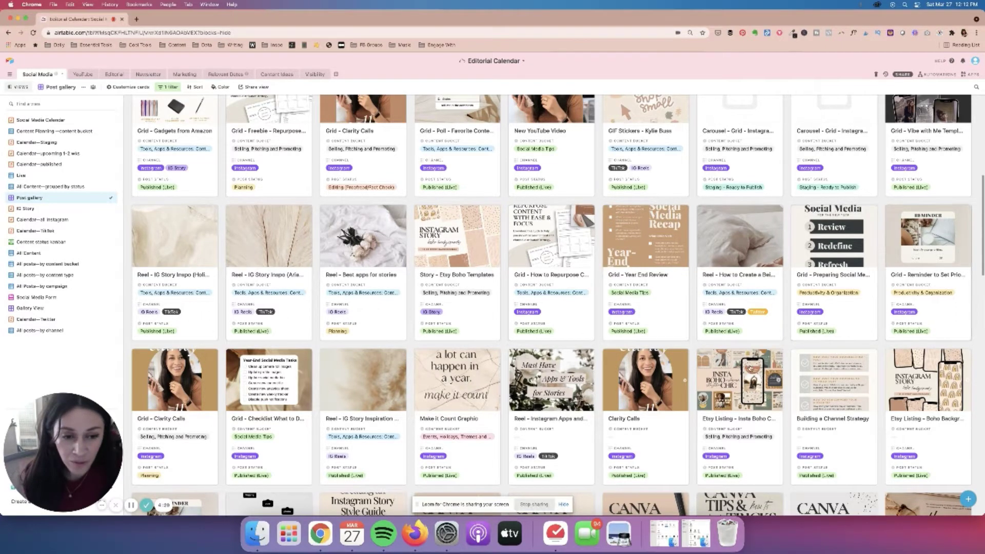
pyautogui.scroll(-5, 691, 371)
pyautogui.scroll(-10, 691, 371)
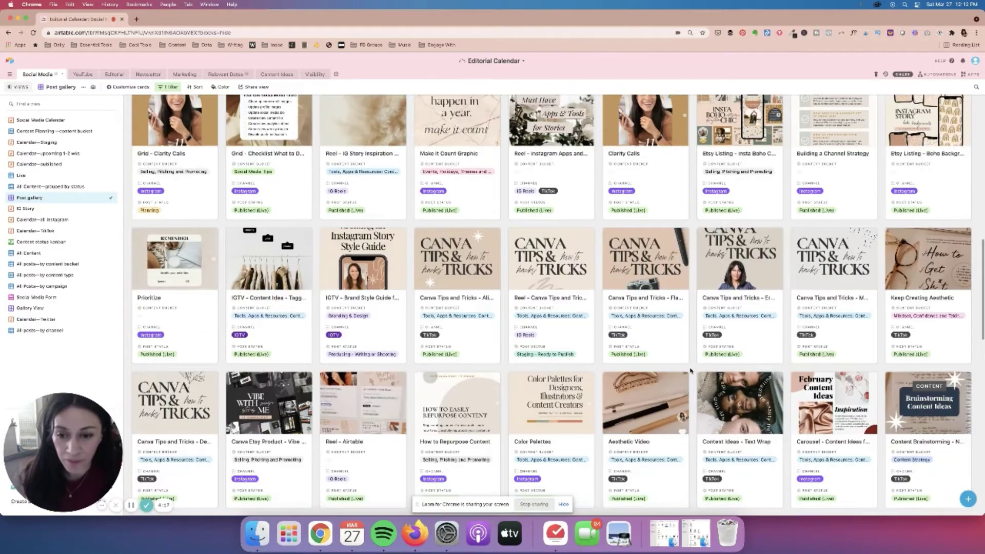
pyautogui.scroll(-6, 677, 369)
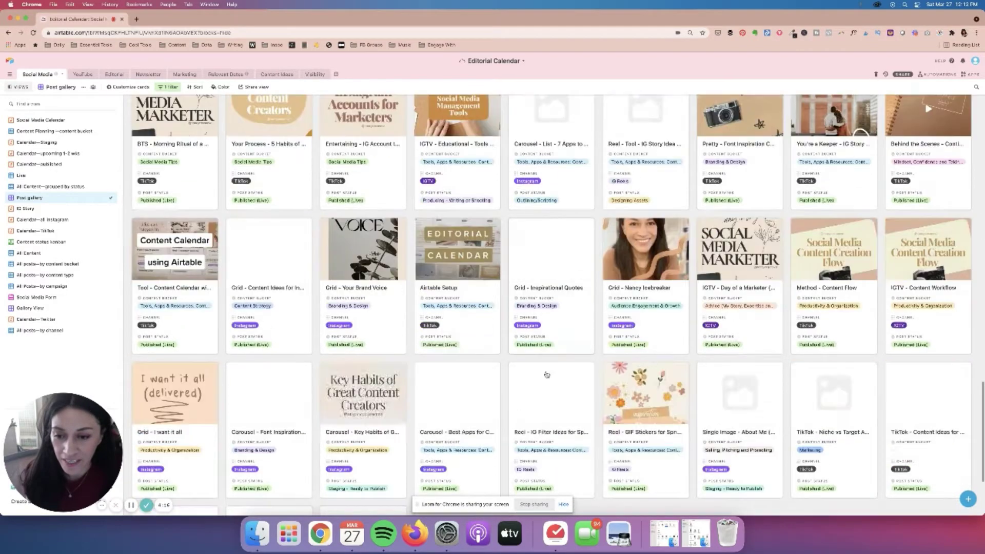
pyautogui.scroll(5, 586, 364)
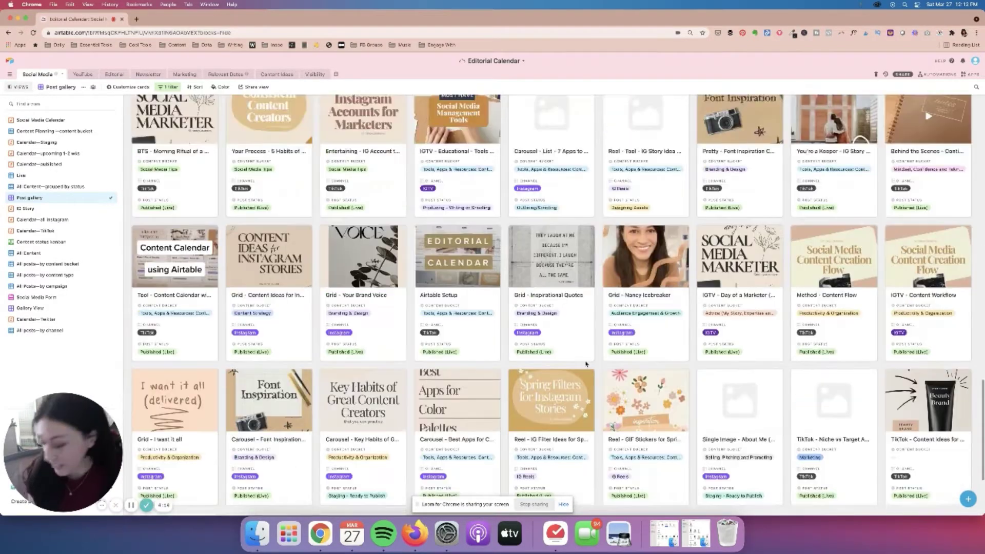
# Open the view of all content grouped by status and look through its groups from Published (Live) back to the first group.
pyautogui.click(70, 189)
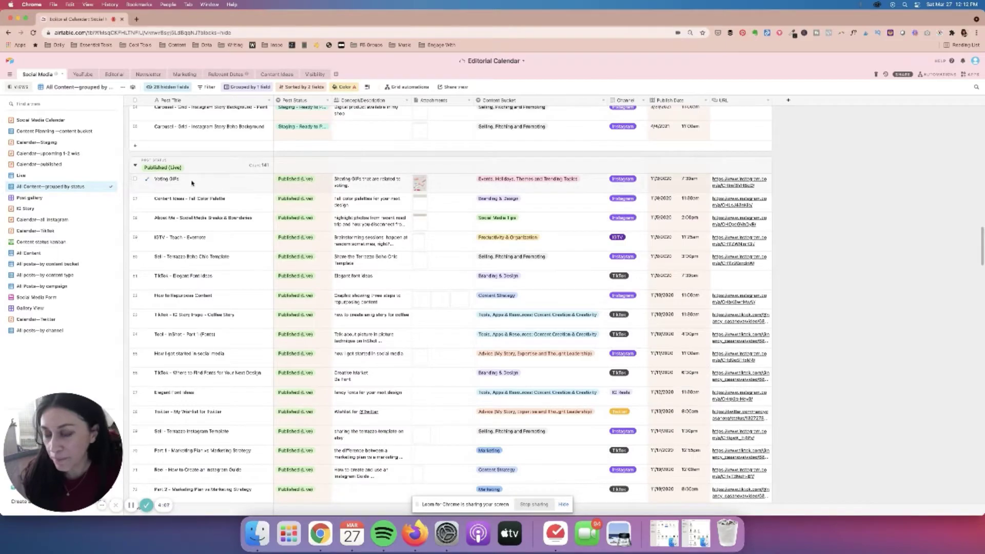
pyautogui.scroll(5, 190, 246)
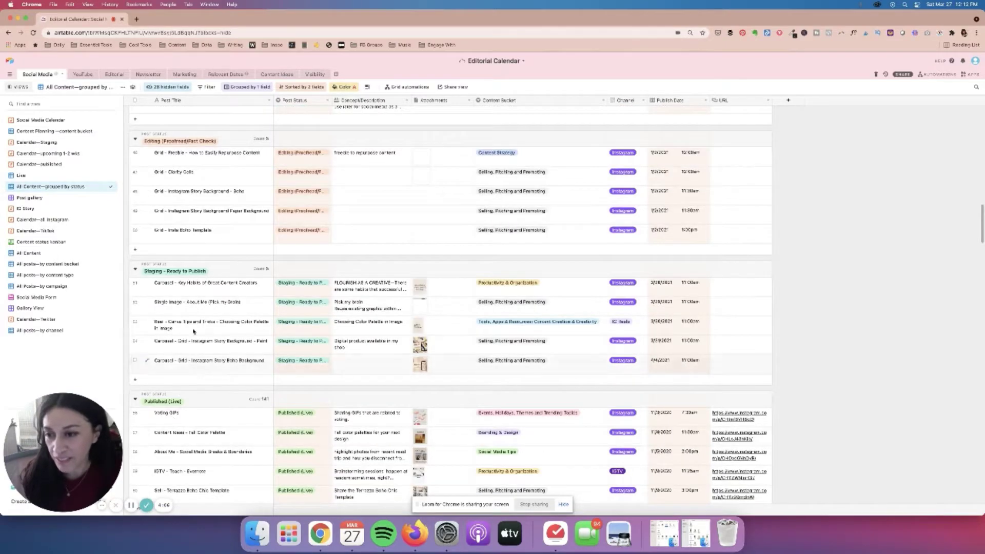
pyautogui.scroll(5, 202, 307)
pyautogui.scroll(5, 201, 306)
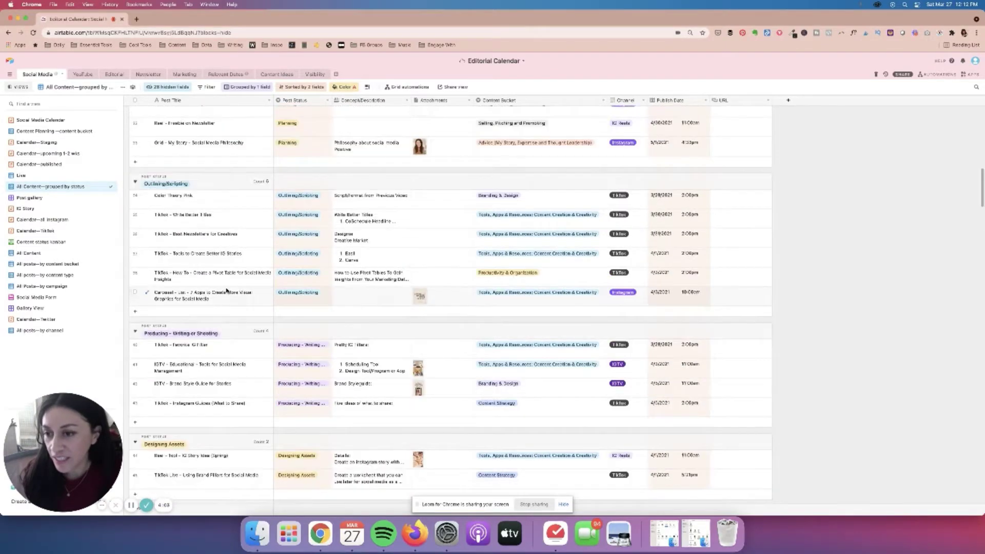
pyautogui.scroll(10, 227, 291)
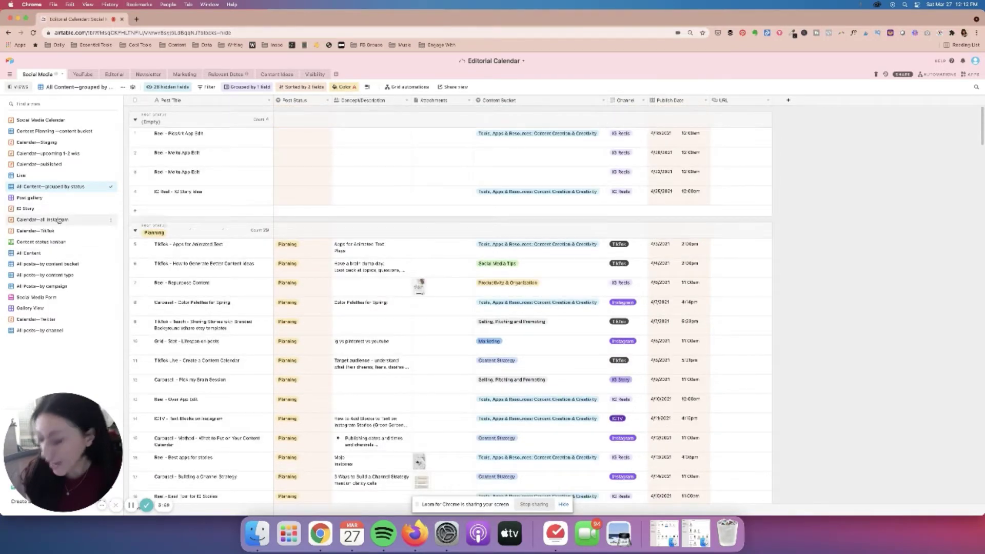
# View the published-posts calendar, and look across the stages of the Content status kanban.
pyautogui.click(47, 164)
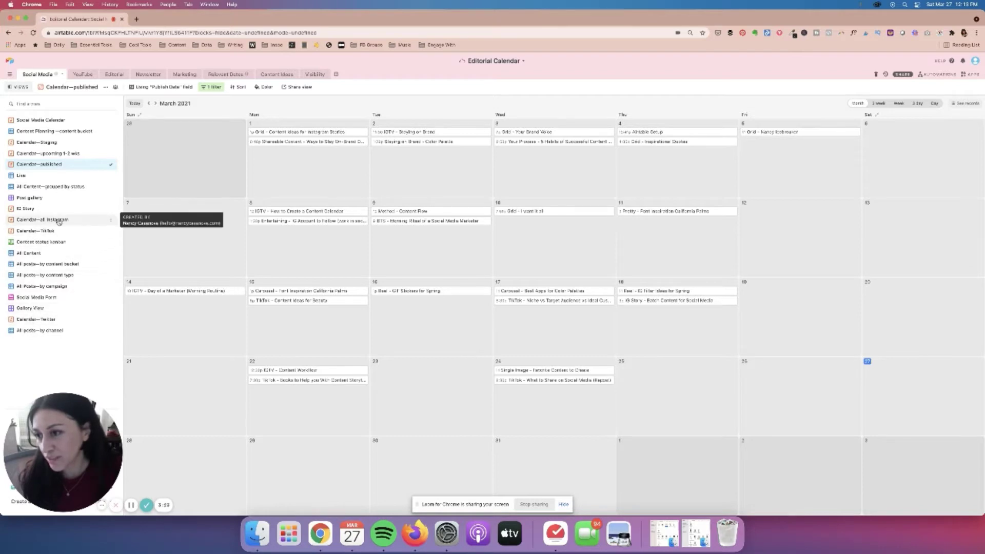
pyautogui.click(42, 241)
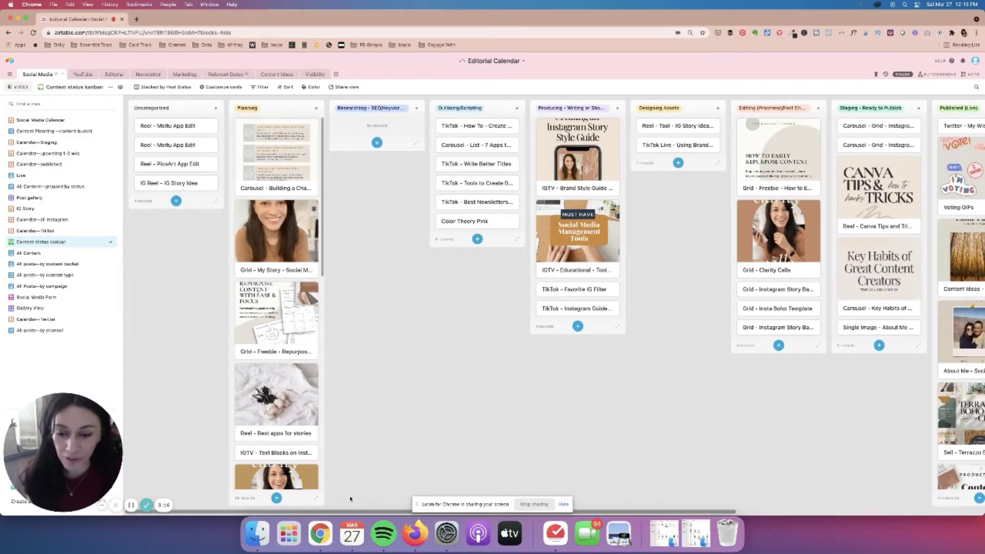
pyautogui.moveTo(348, 513); pyautogui.dragTo(601, 523)
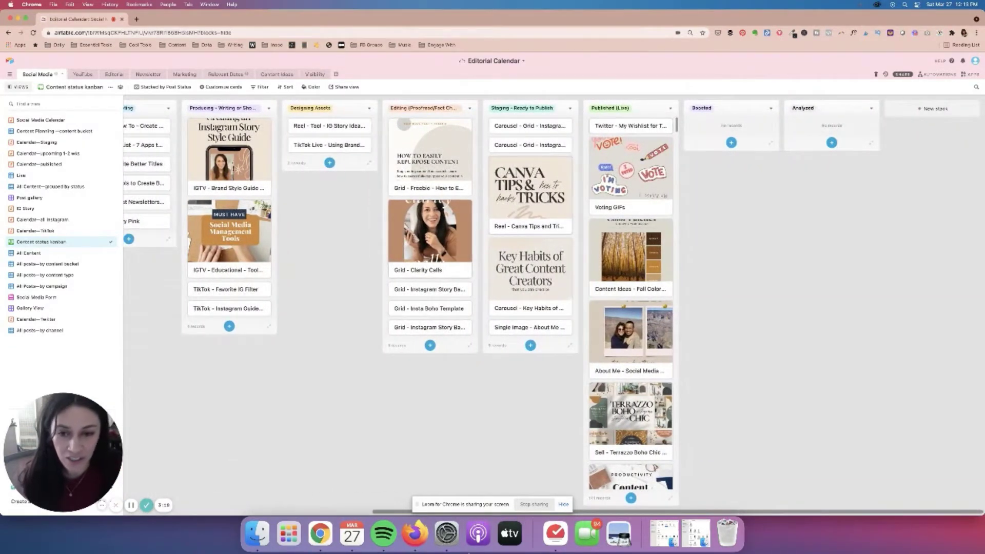
pyautogui.moveTo(368, 515); pyautogui.dragTo(227, 513)
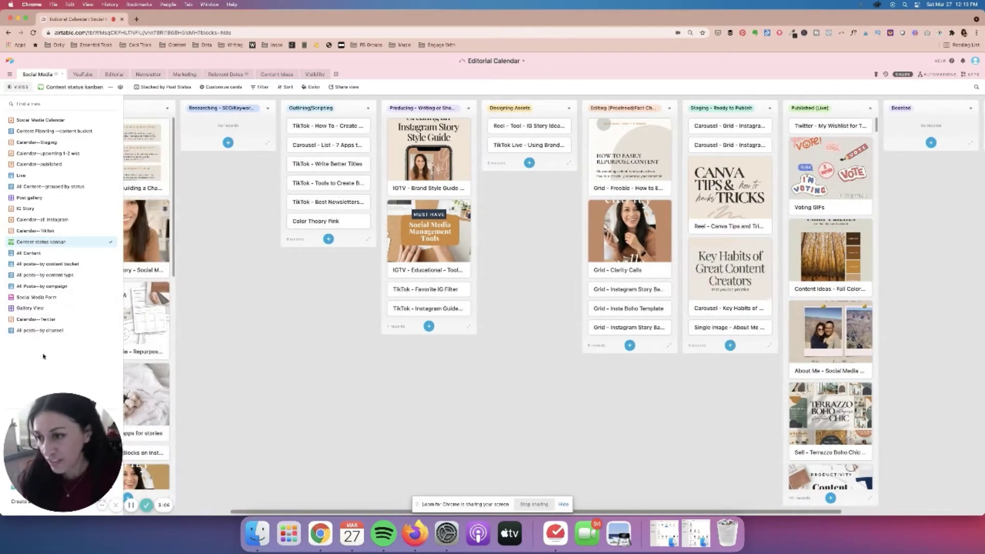
# Look at the Gallery View of the social media posts and return to the Post gallery view.
pyautogui.click(33, 310)
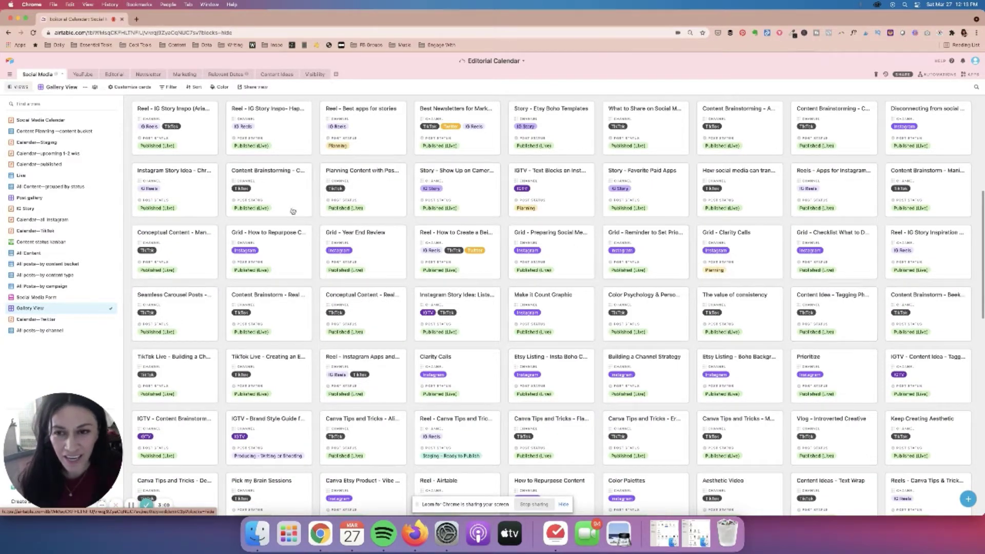
pyautogui.click(24, 198)
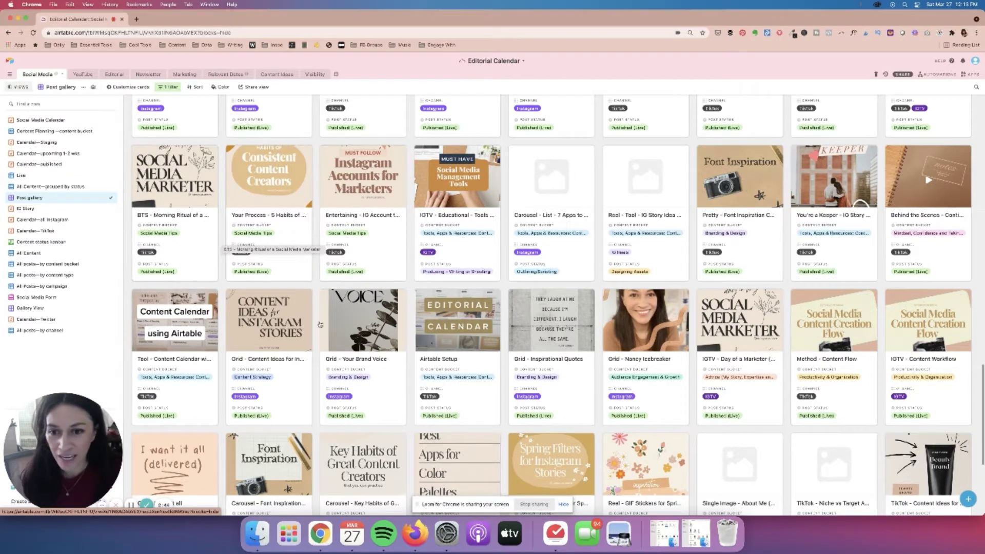
pyautogui.scroll(-2, 207, 471)
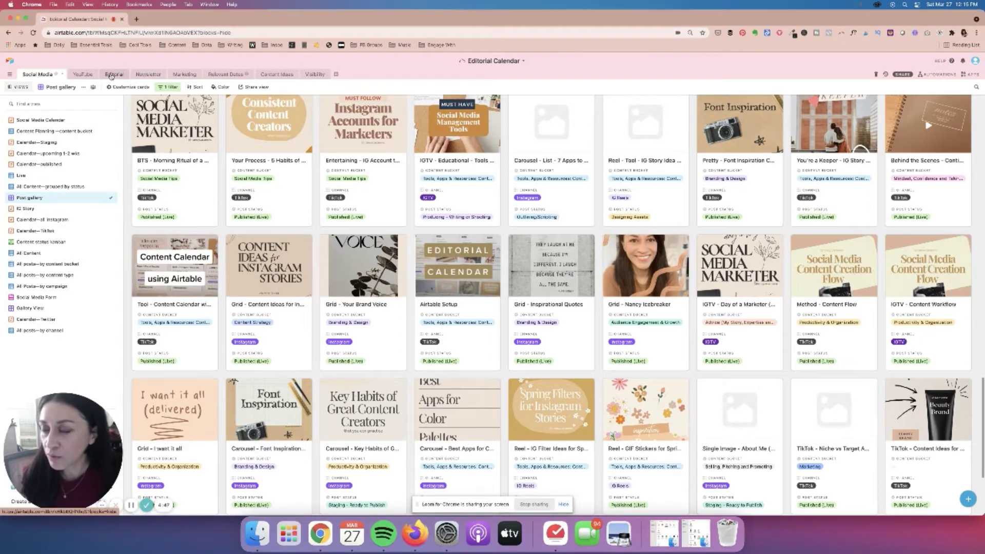
# Look through the base's YouTube, Newsletter, Marketing, Relevant Dates, Content Ideas, Visibility and Editorial tables.
pyautogui.click(82, 75)
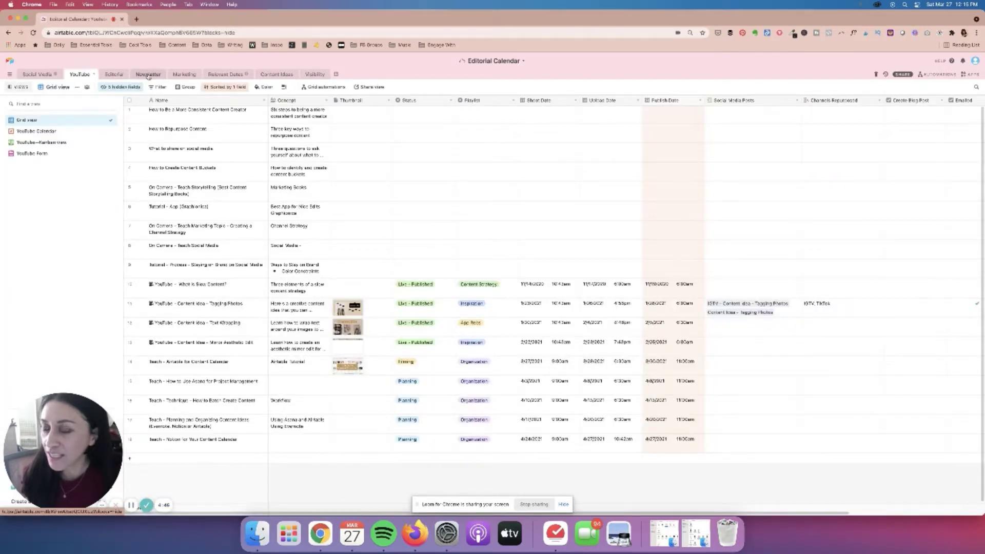
pyautogui.click(144, 75)
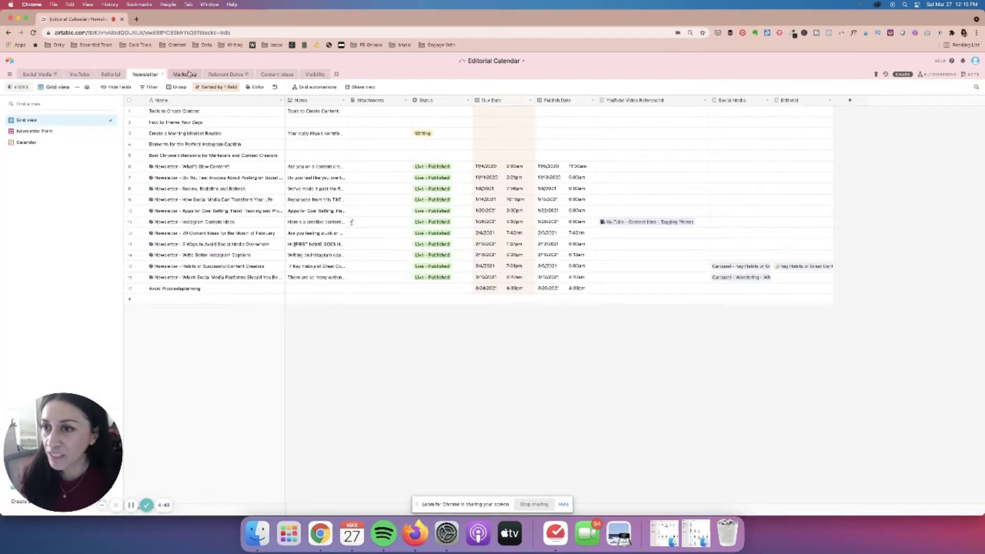
pyautogui.click(190, 73)
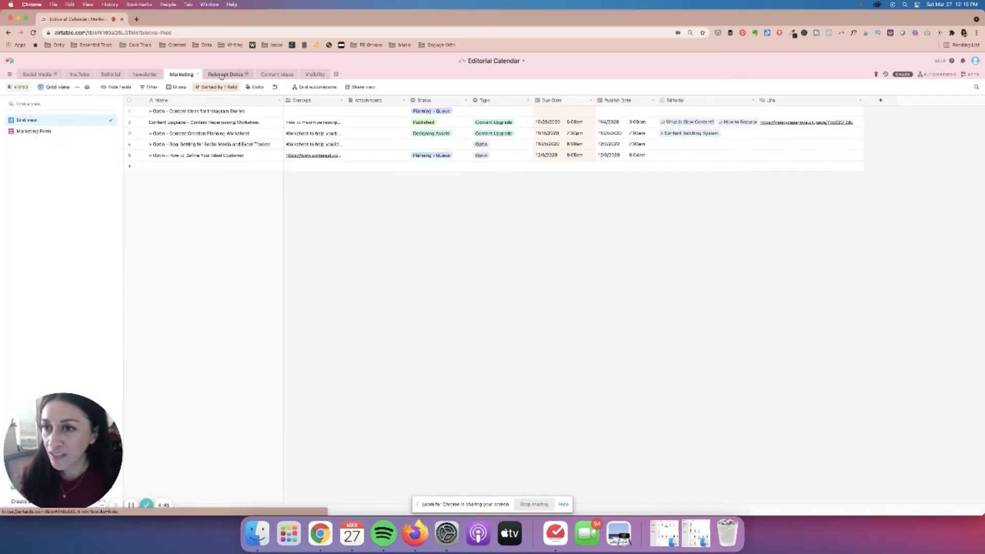
pyautogui.click(221, 75)
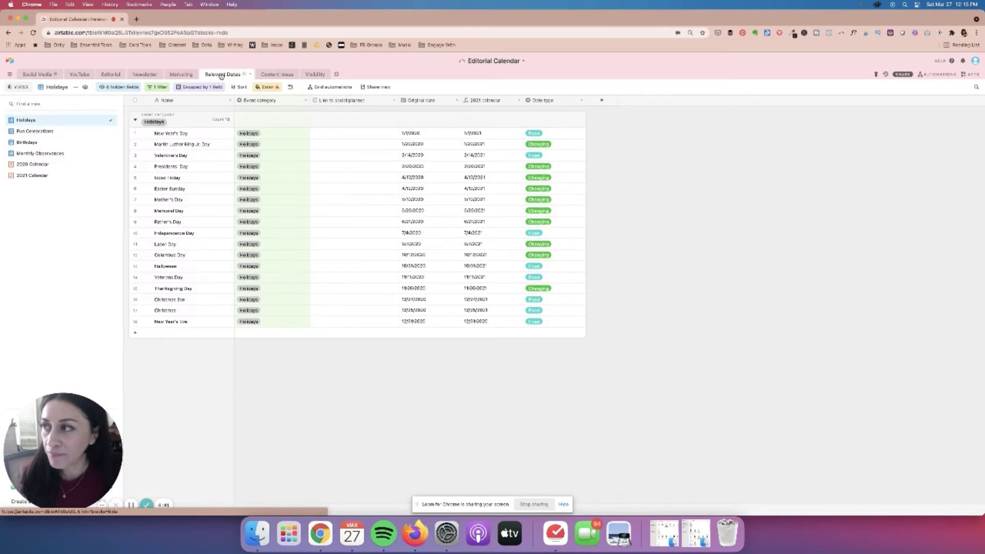
pyautogui.click(283, 78)
pyautogui.click(313, 75)
pyautogui.click(111, 74)
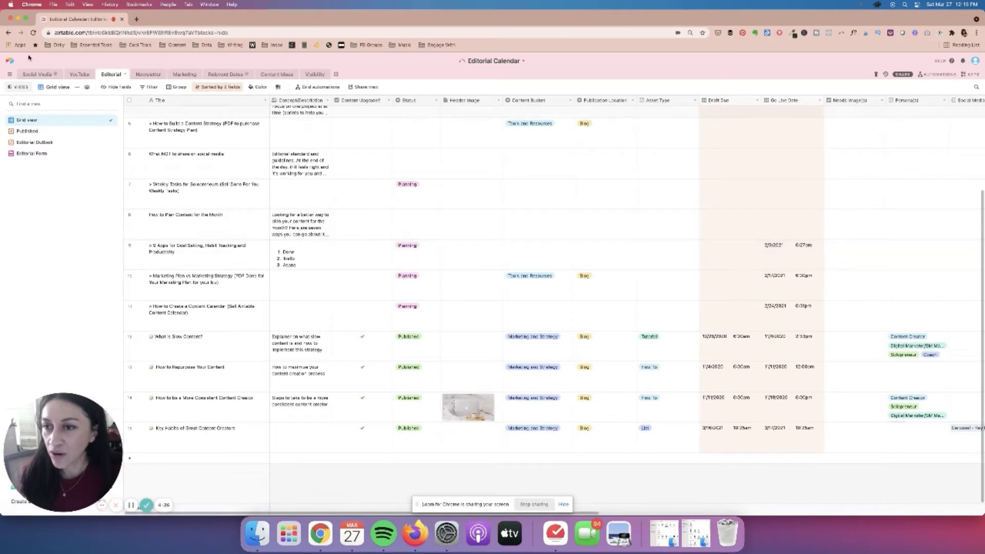
# In the YouTube table, inspect the expanded "Content Idea - Tagging Photos" record and its linked social media post, and check the grid's remaining columns.
pyautogui.click(81, 75)
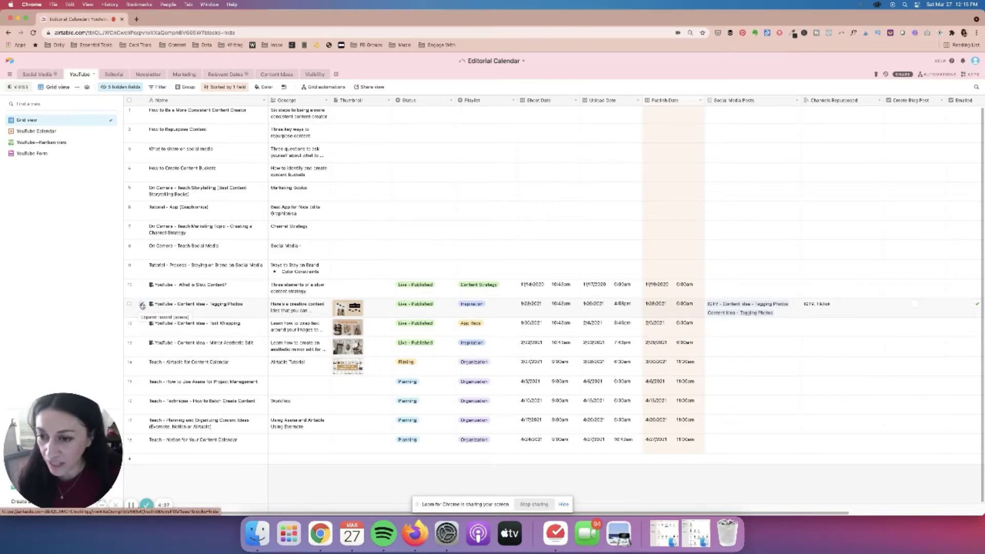
pyautogui.click(142, 305)
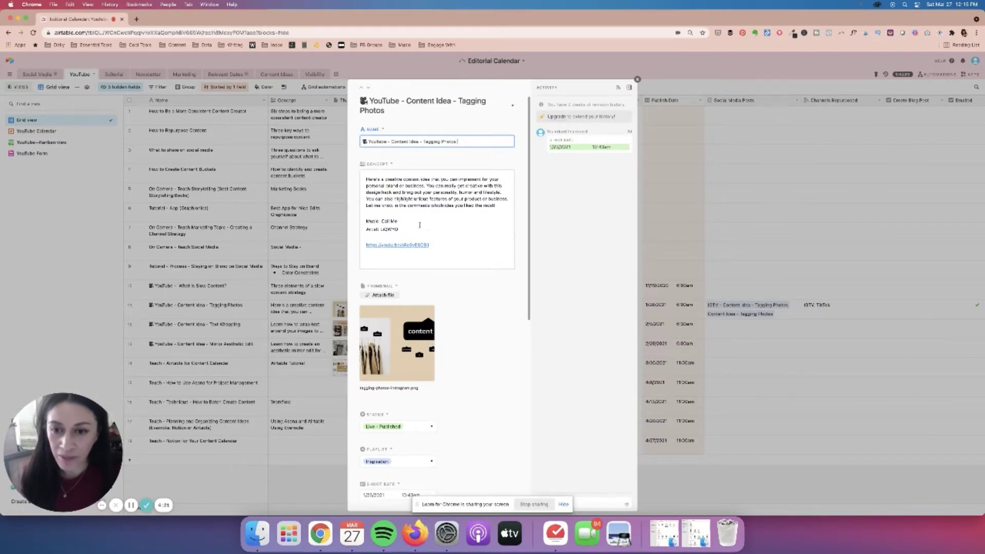
pyautogui.scroll(-5, 434, 236)
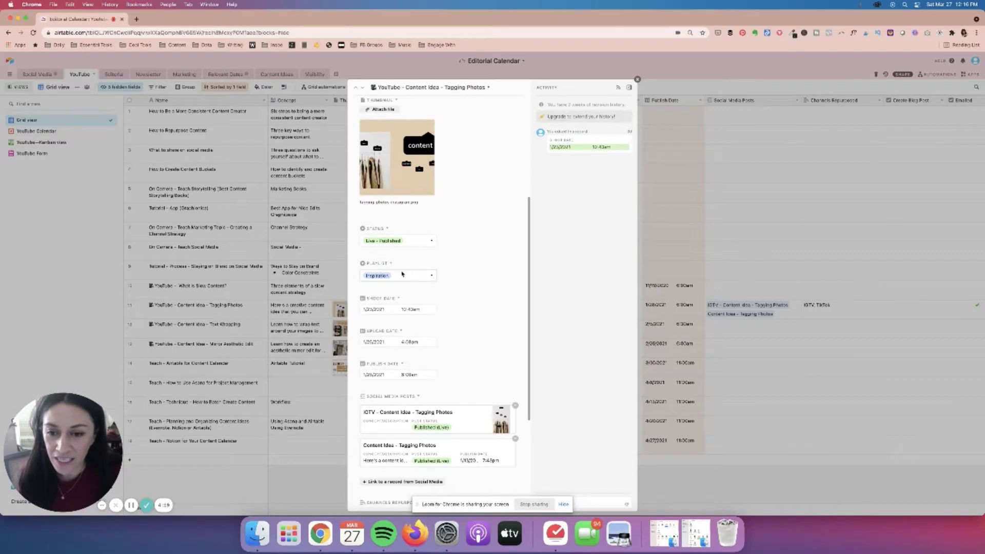
pyautogui.scroll(-3, 403, 275)
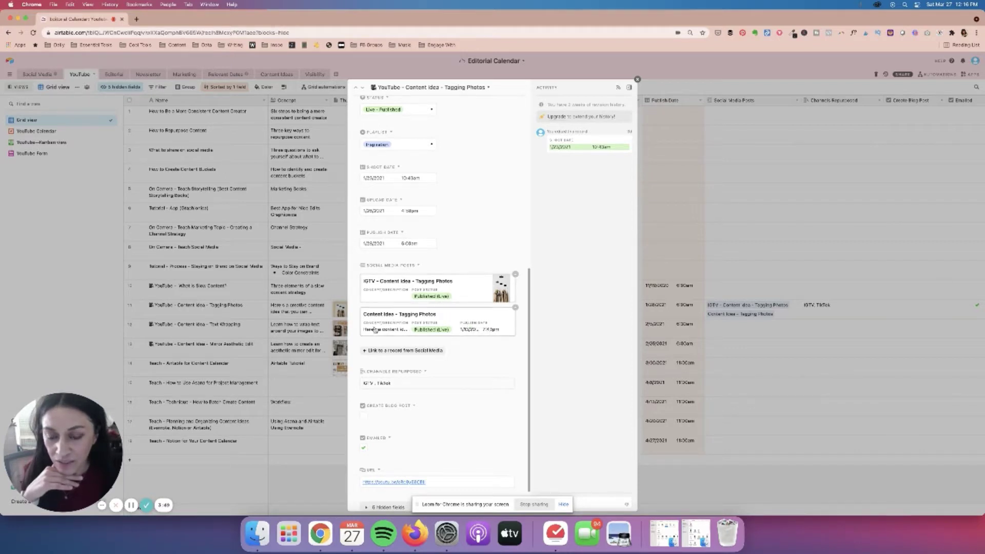
pyautogui.click(396, 314)
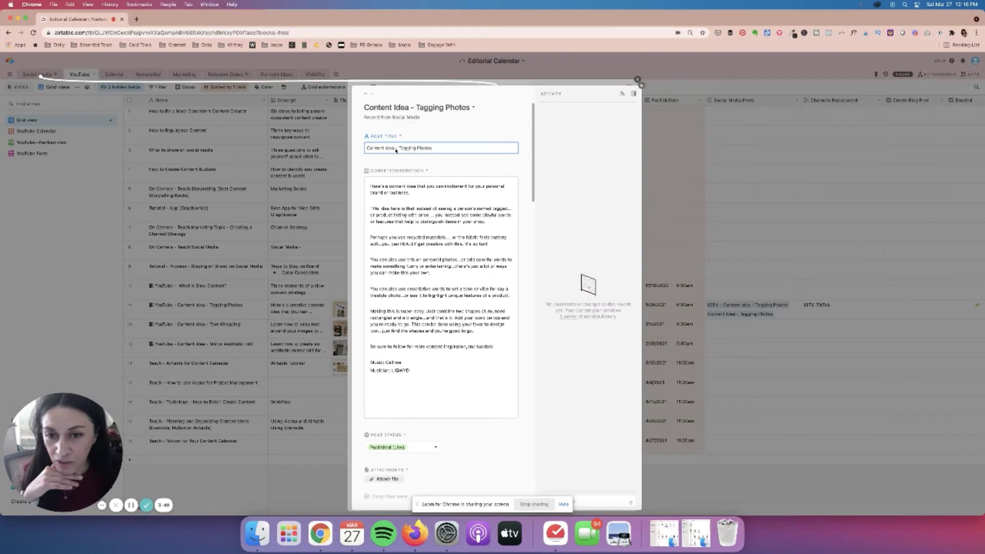
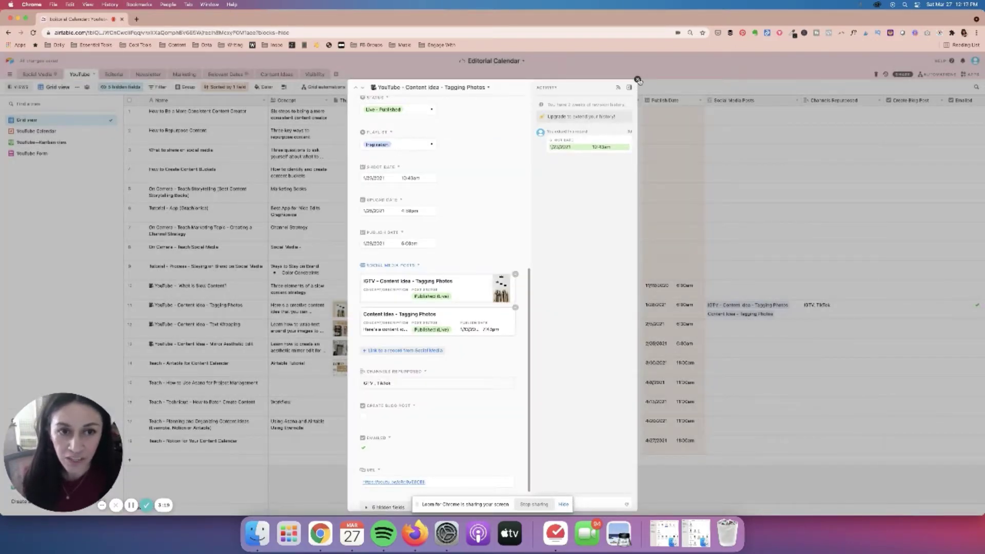
pyautogui.click(638, 80)
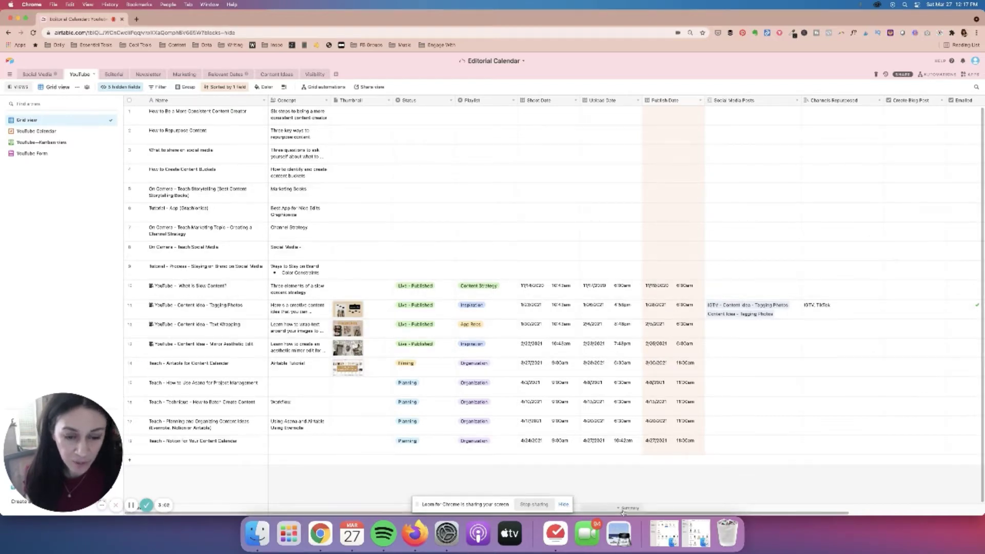
pyautogui.moveTo(623, 511); pyautogui.dragTo(809, 511)
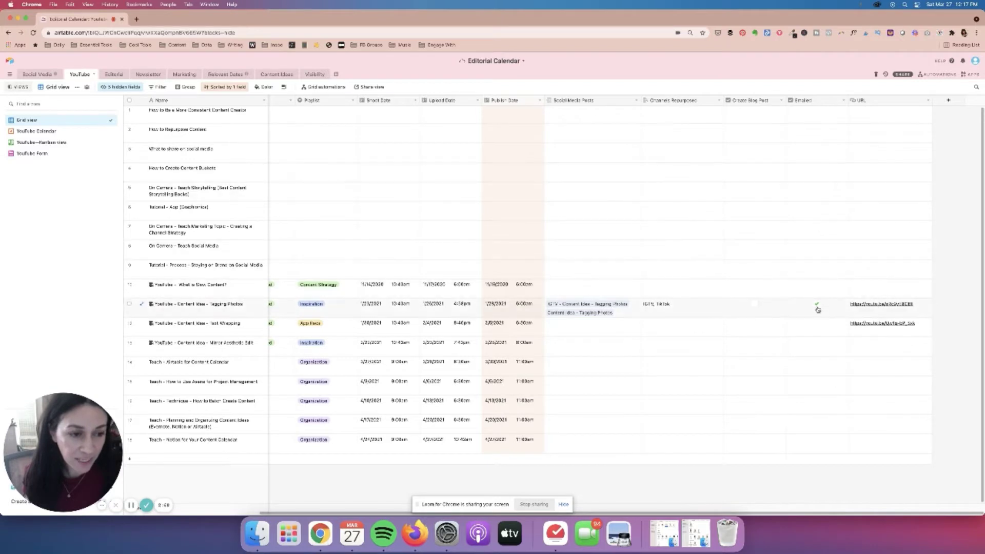
pyautogui.moveTo(609, 512); pyautogui.dragTo(474, 523)
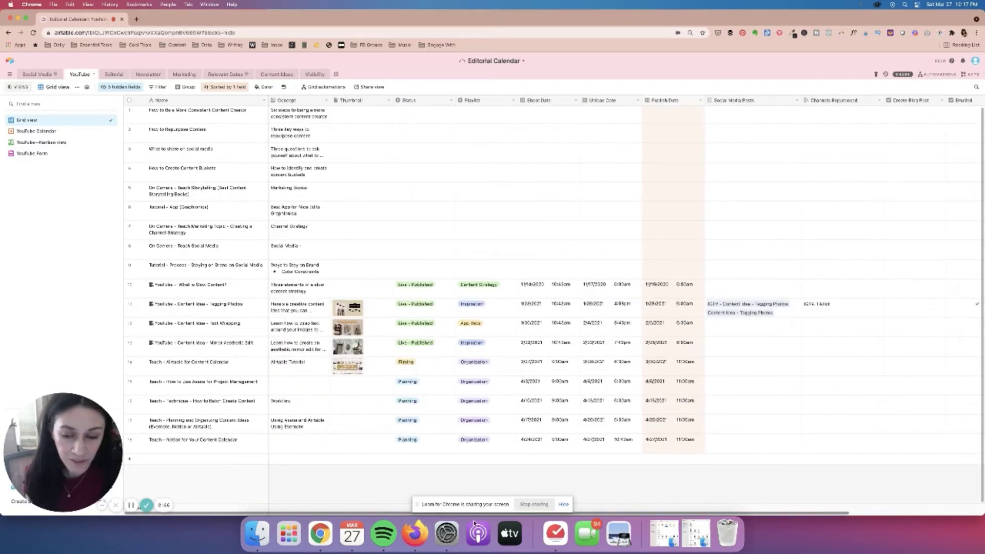
# View the Newsletter table and return to the Social Media table.
pyautogui.click(147, 75)
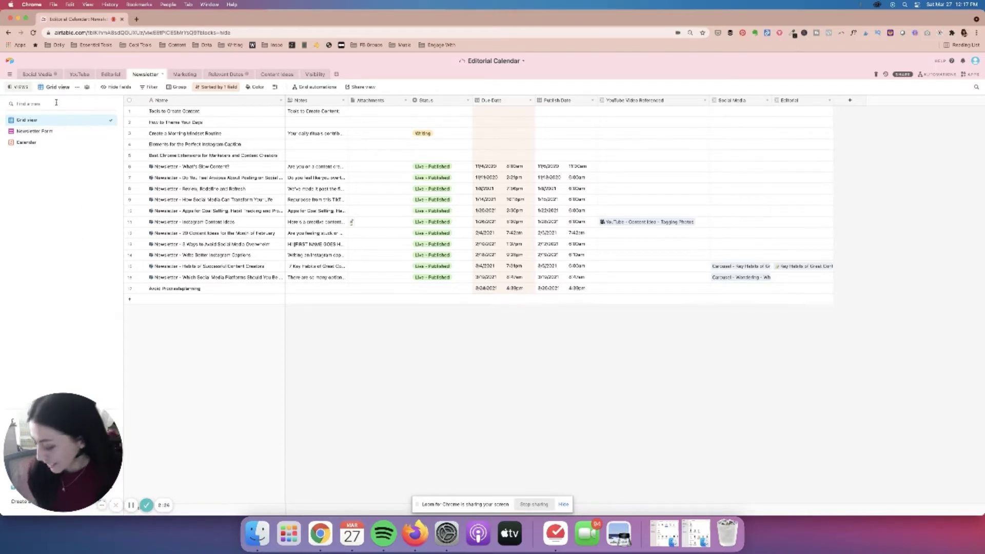
pyautogui.click(38, 75)
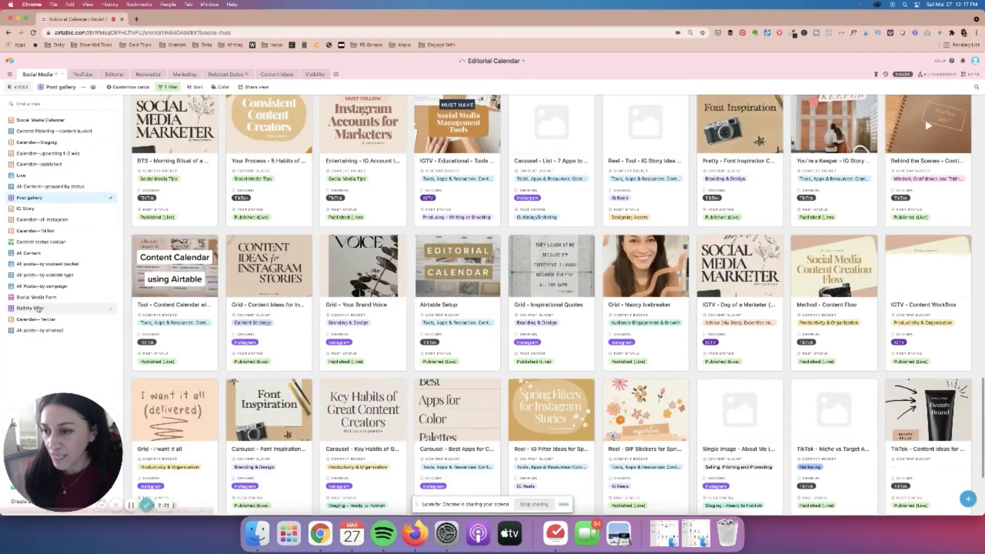
# Open the Social Media Form view and look through its fields down to the submission settings.
pyautogui.click(38, 298)
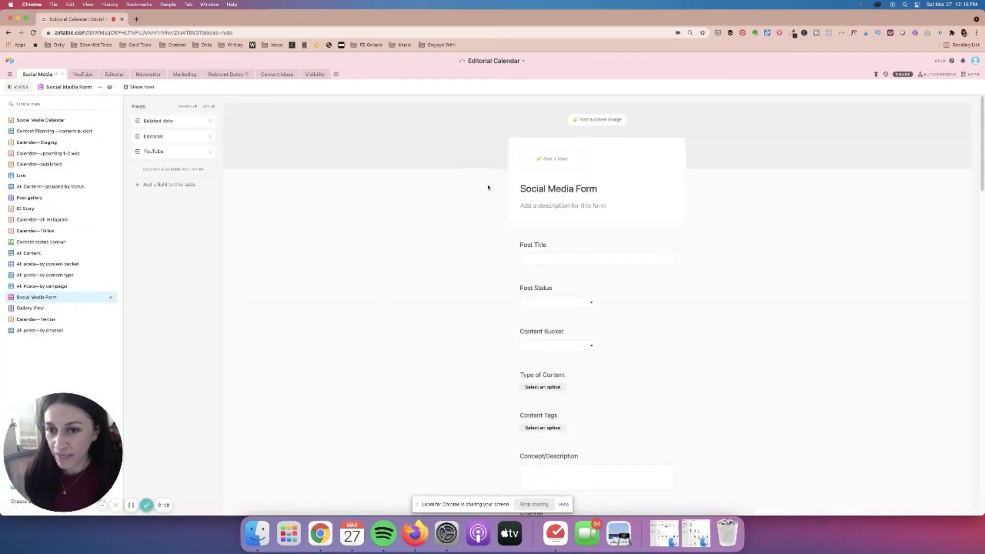
pyautogui.scroll(-15, 602, 303)
pyautogui.scroll(-15, 580, 345)
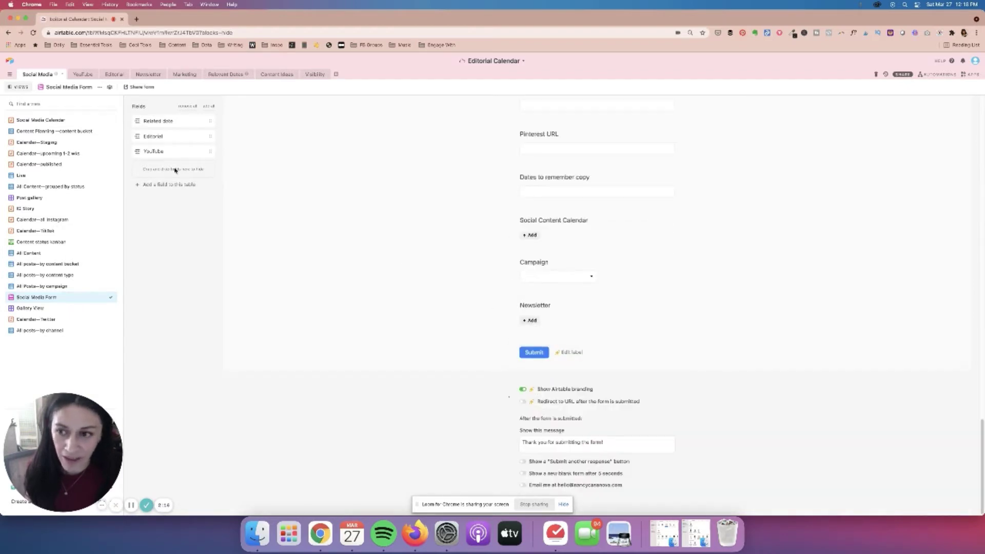
# Add a new field to the Social Media Form, check the tables offered for linking to another record, and cancel the field configuration.
pyautogui.click(147, 186)
pyautogui.click(551, 153)
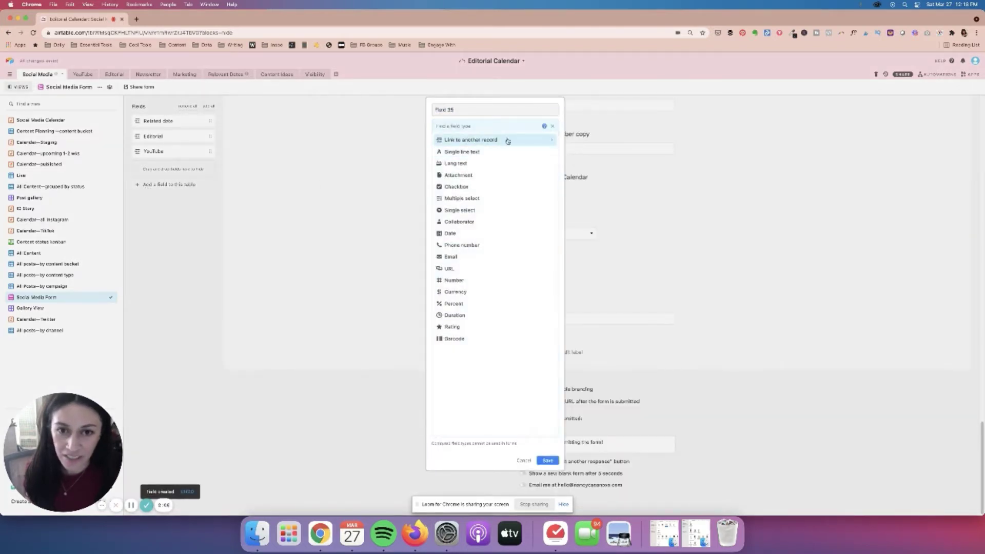
pyautogui.click(489, 140)
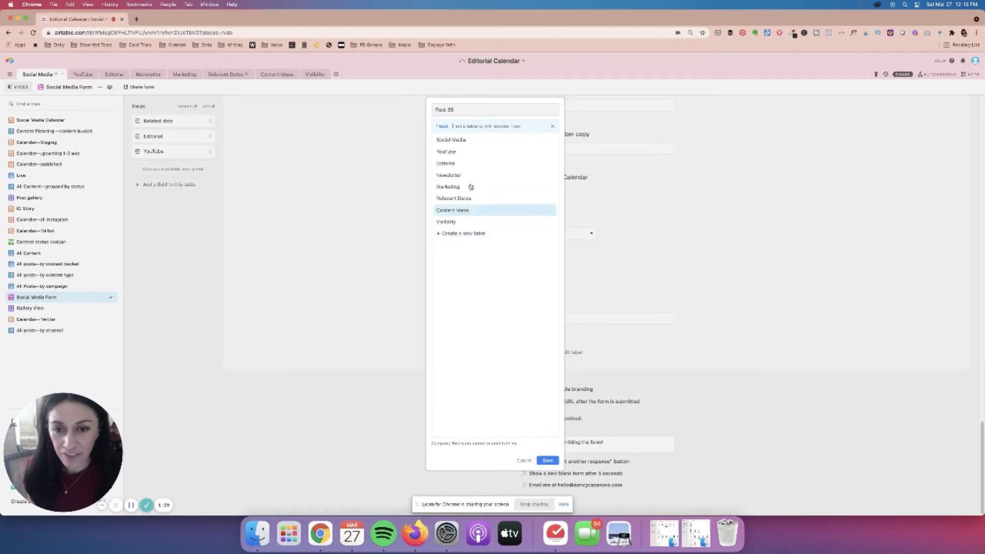
pyautogui.click(739, 220)
pyautogui.click(522, 303)
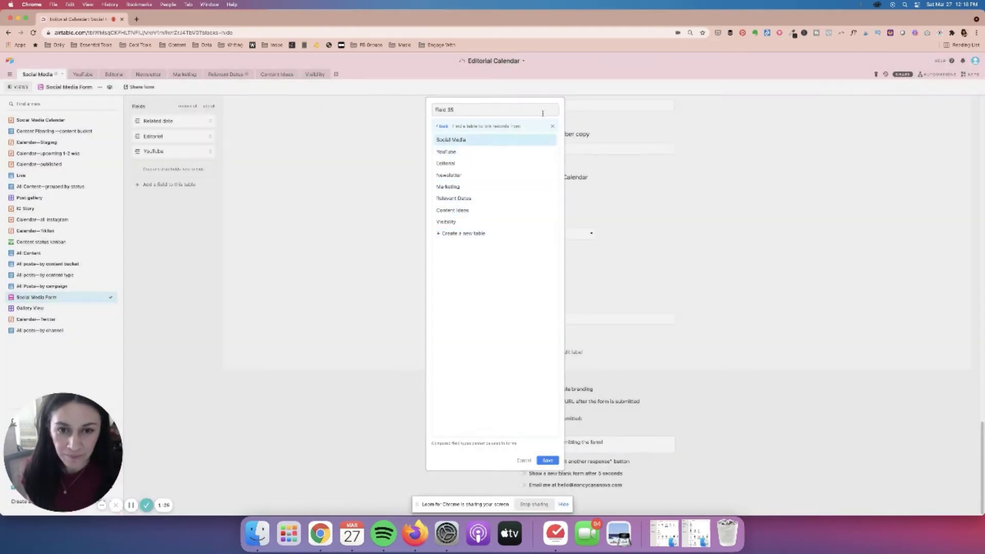
pyautogui.click(523, 461)
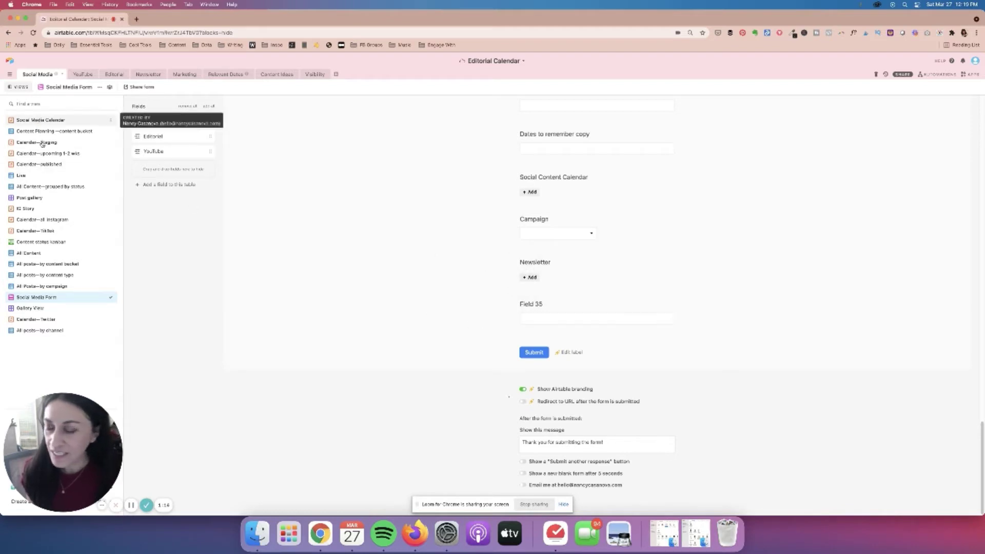
# In the Social Media Calendar view, create a record on June 1, 2021 and expand it.
pyautogui.click(45, 123)
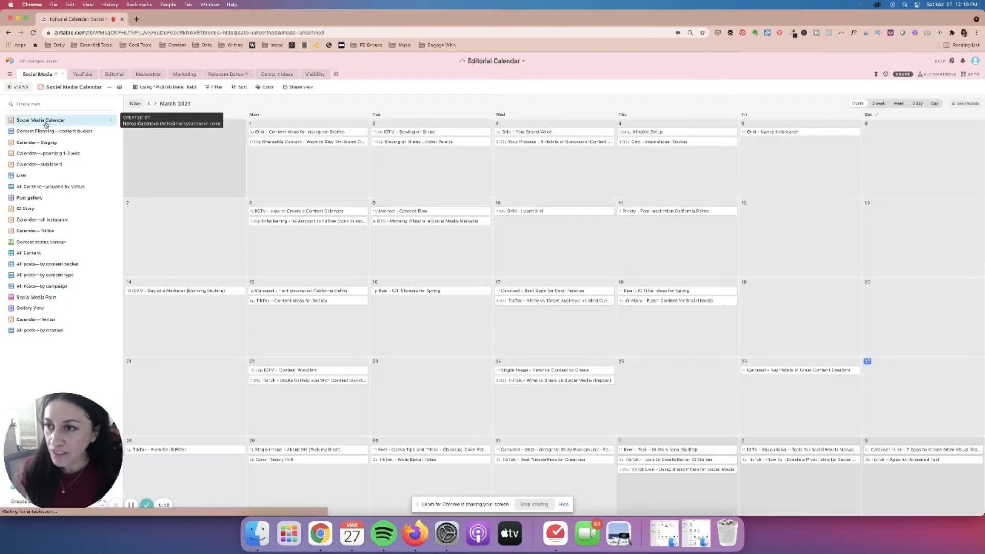
pyautogui.click(156, 104)
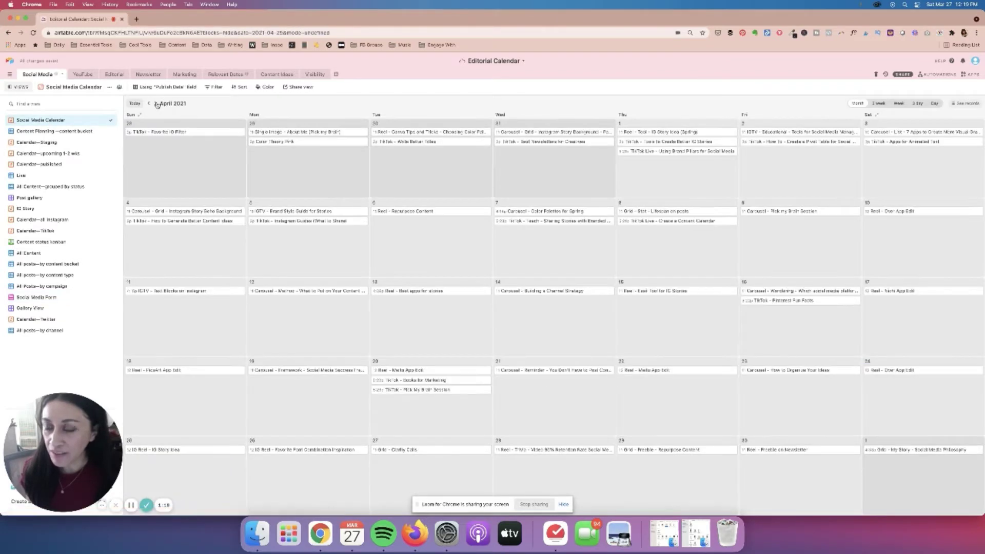
pyautogui.click(155, 104)
pyautogui.click(155, 104)
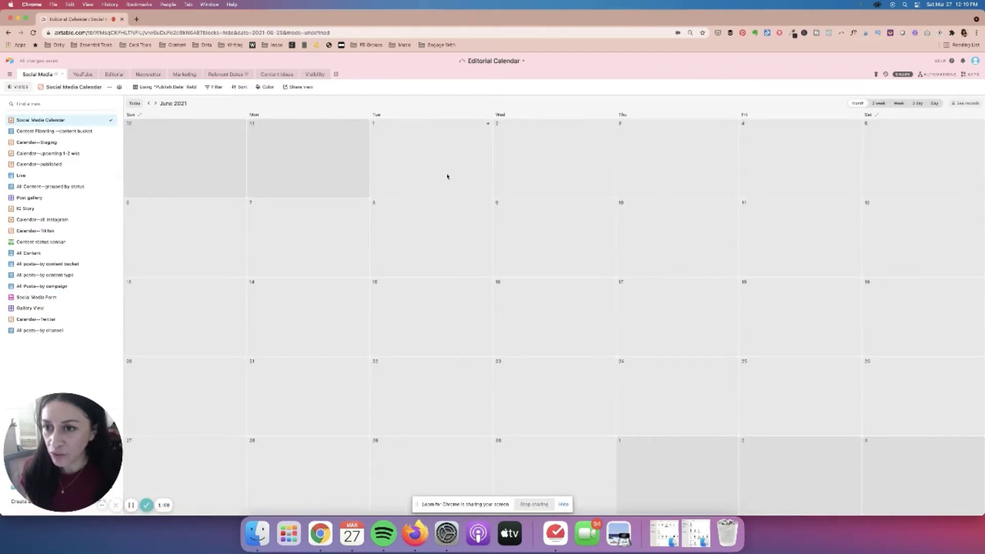
pyautogui.click(488, 124)
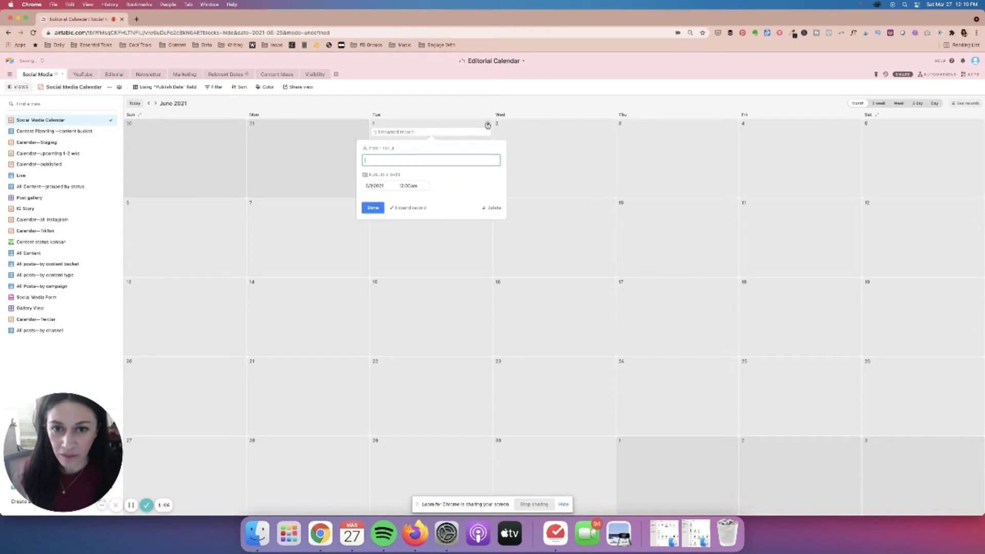
pyautogui.click(408, 207)
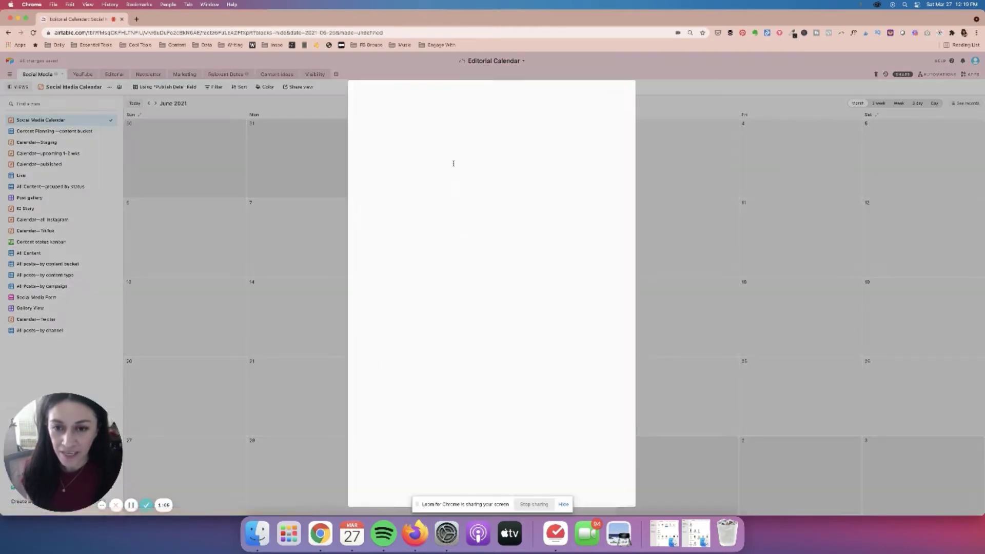
# Title the post "TikTok - Sample Post - Title" and set its post status to Planning.
pyautogui.write('Sa')
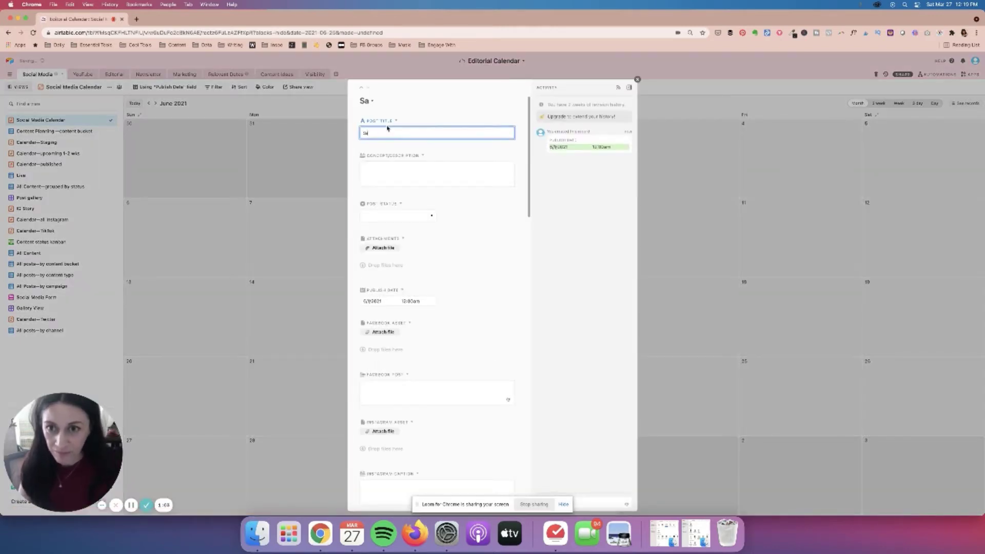
pyautogui.write('mple Post -')
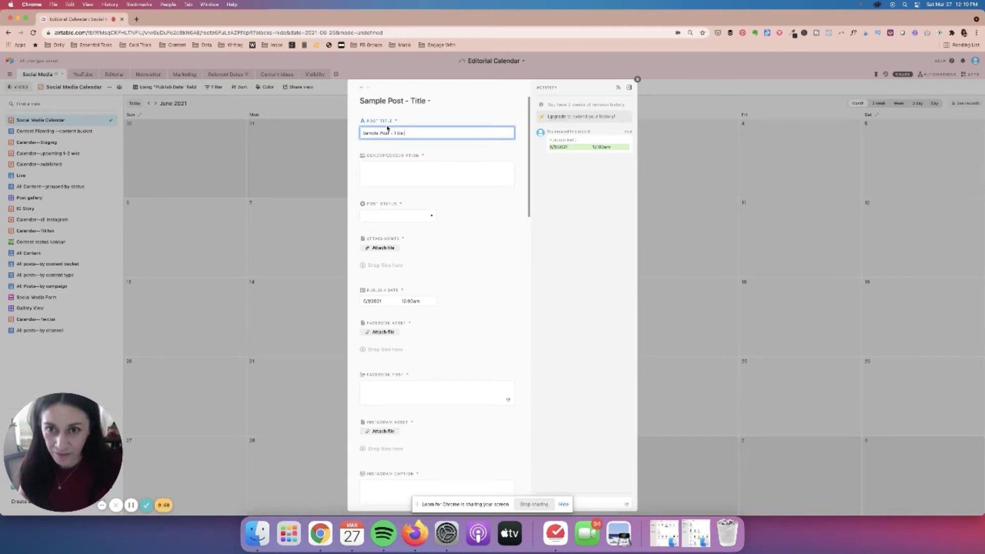
pyautogui.write(' Title')
pyautogui.click(362, 134)
pyautogui.write('Tu')
pyautogui.press('BackSpace')
pyautogui.write('ikTok -')
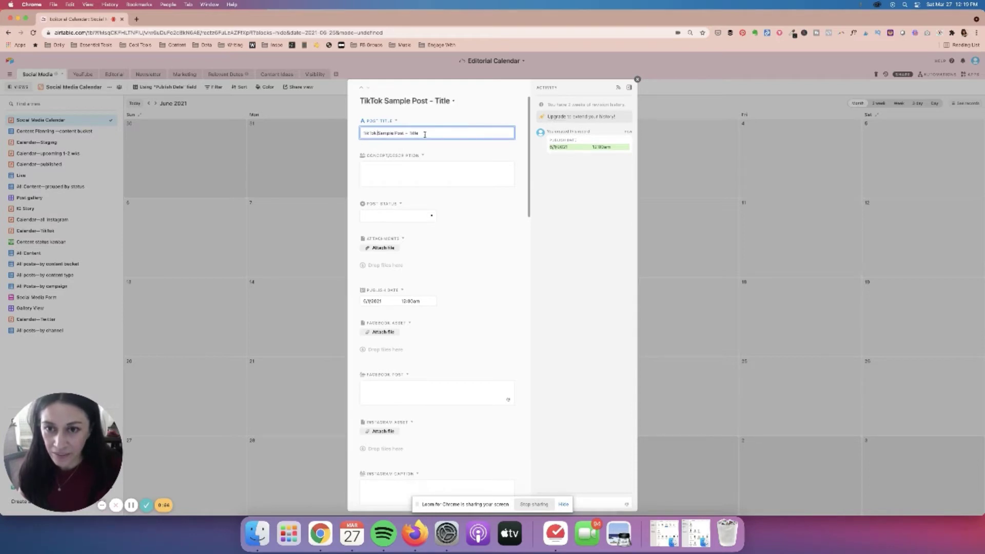
pyautogui.click(419, 216)
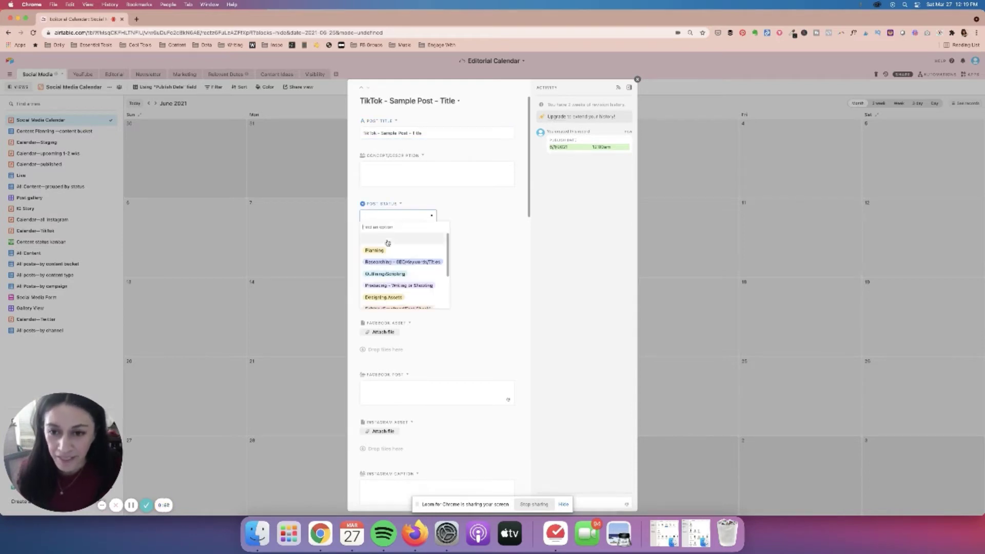
pyautogui.click(391, 250)
# Link the sample post to the newsletter record "Newsletter - Write Better Instagram Captions".
pyautogui.scroll(-10, 413, 369)
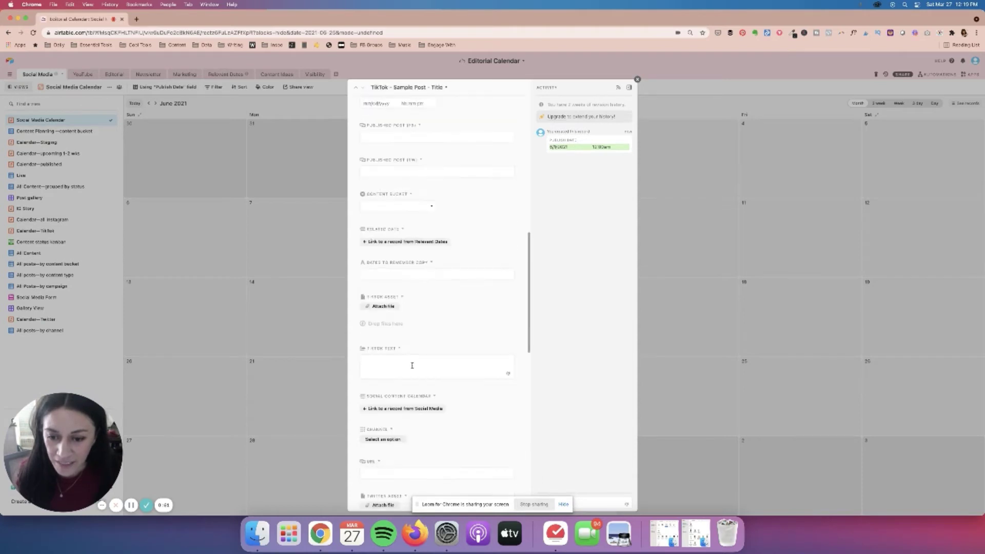
pyautogui.scroll(-3, 414, 364)
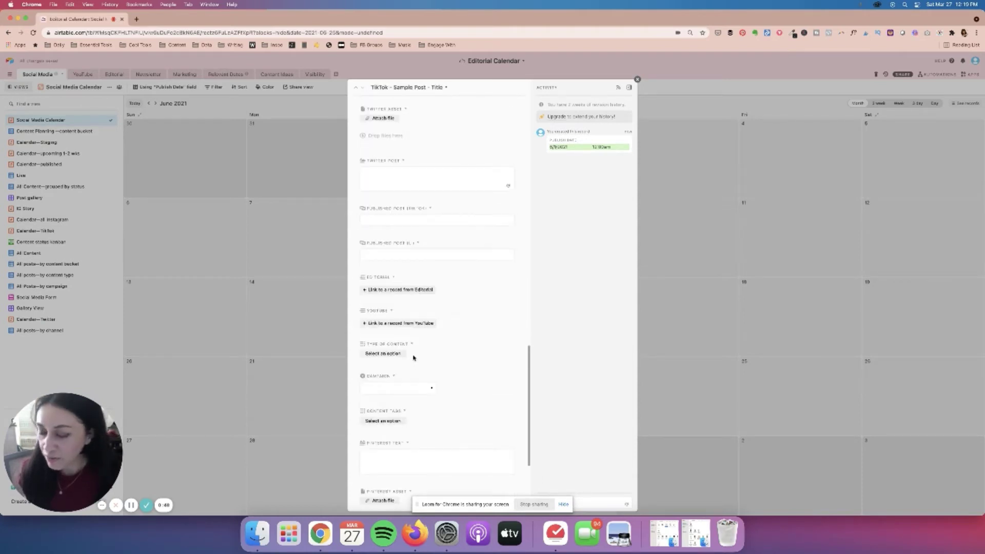
pyautogui.scroll(-3, 414, 349)
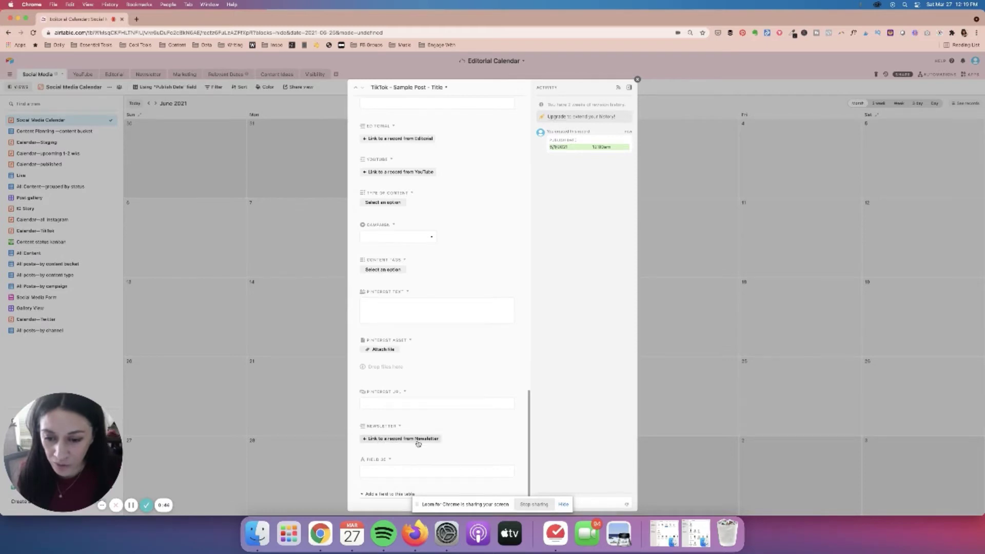
pyautogui.click(365, 440)
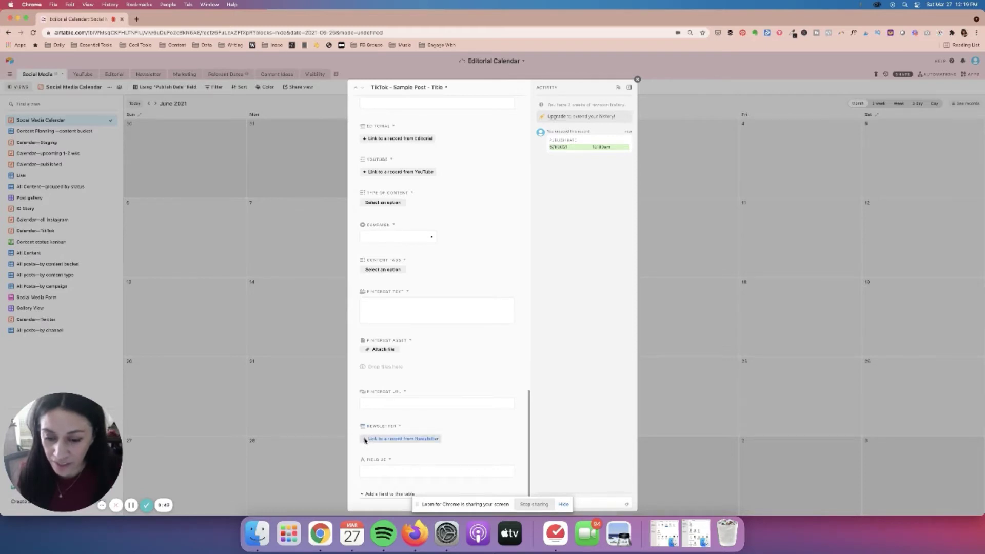
pyautogui.scroll(-5, 317, 469)
pyautogui.scroll(-1, 316, 469)
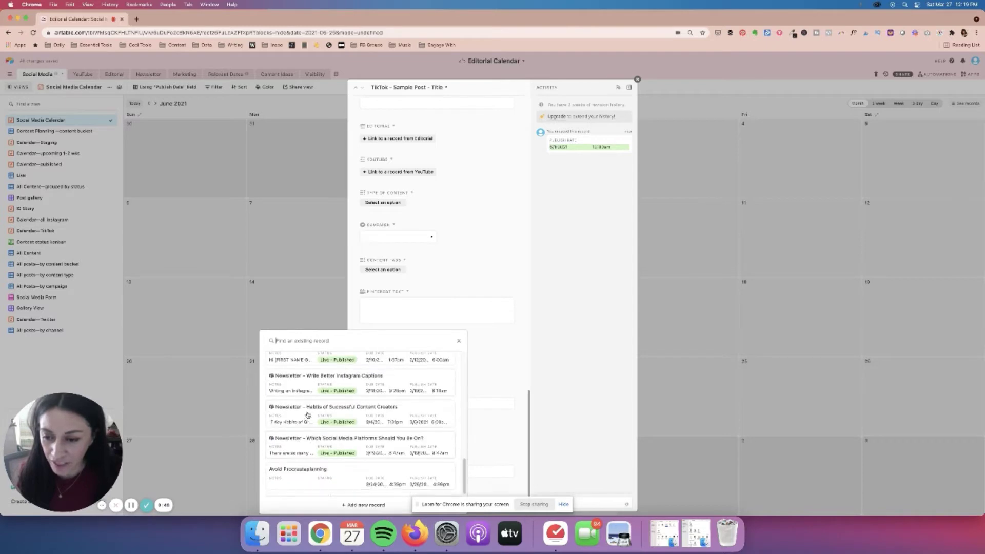
pyautogui.click(300, 383)
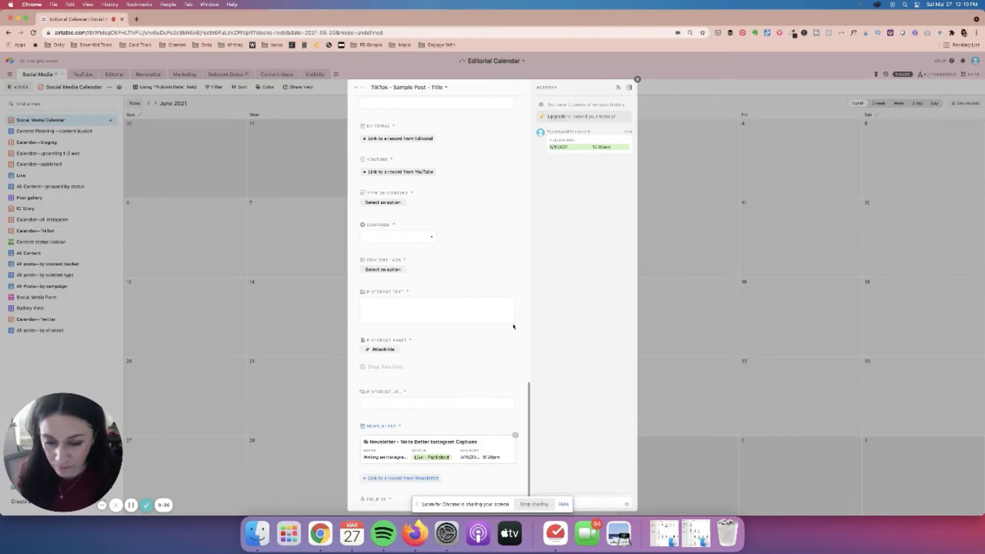
pyautogui.scroll(-2, 411, 388)
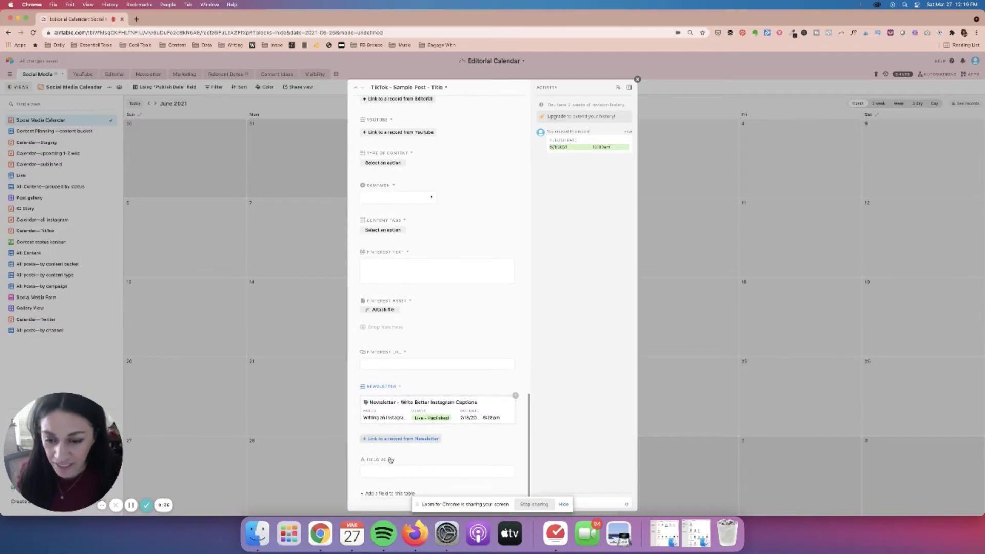
# Link the sample post to the YouTube record "How to Be a More Consistent Content Creator" and the Editorial record "Content Batching System".
pyautogui.scroll(10, 412, 344)
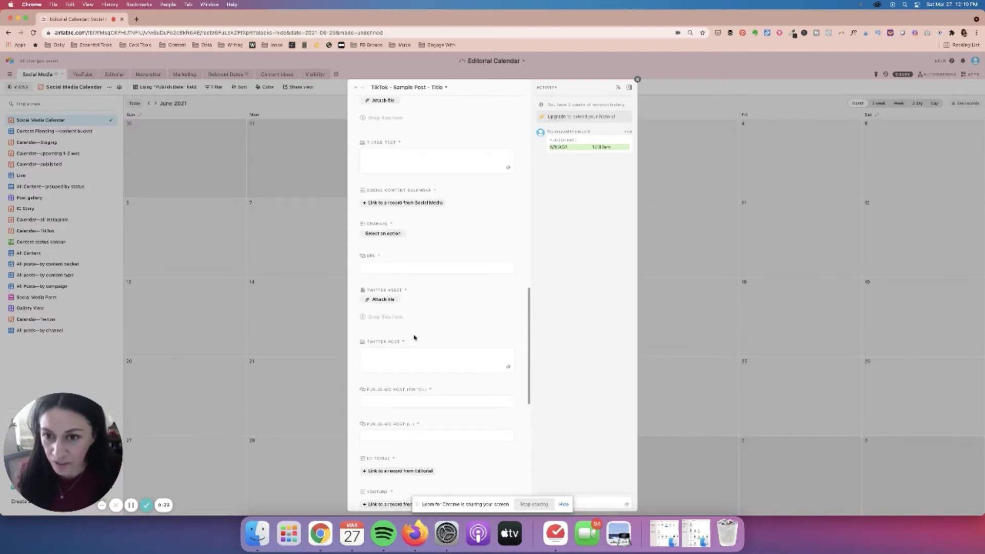
pyautogui.scroll(-4, 423, 334)
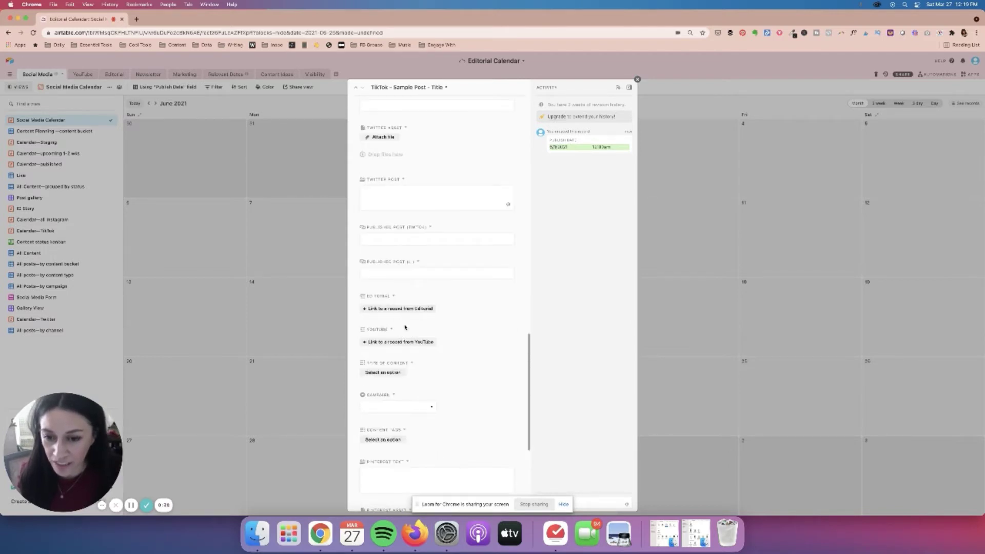
pyautogui.click(386, 343)
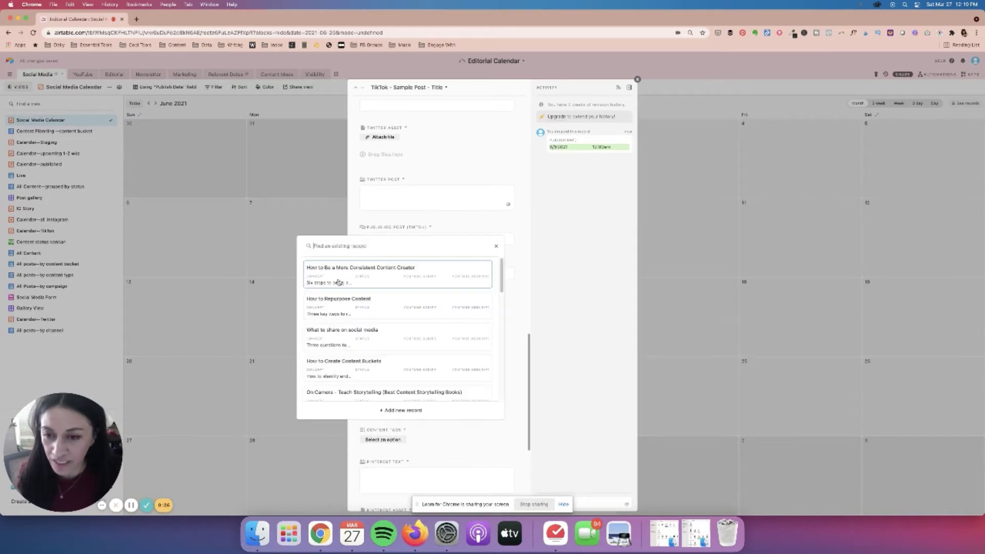
pyautogui.click(340, 280)
pyautogui.click(399, 311)
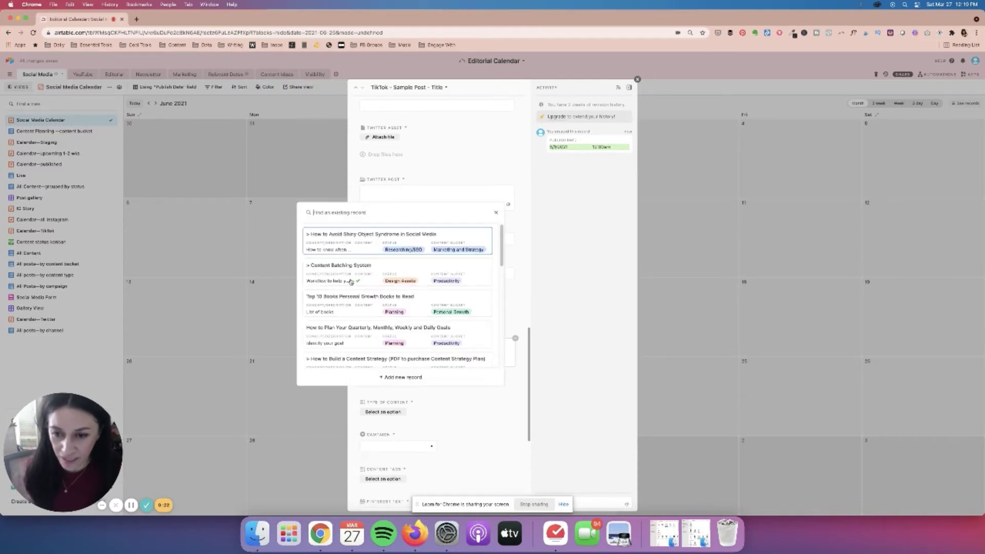
pyautogui.click(353, 279)
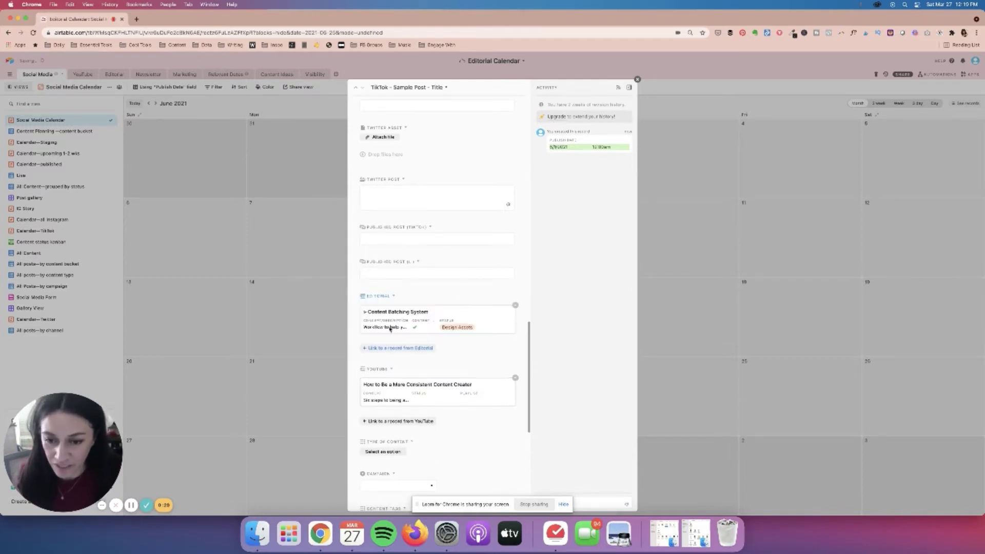
pyautogui.scroll(-6, 391, 342)
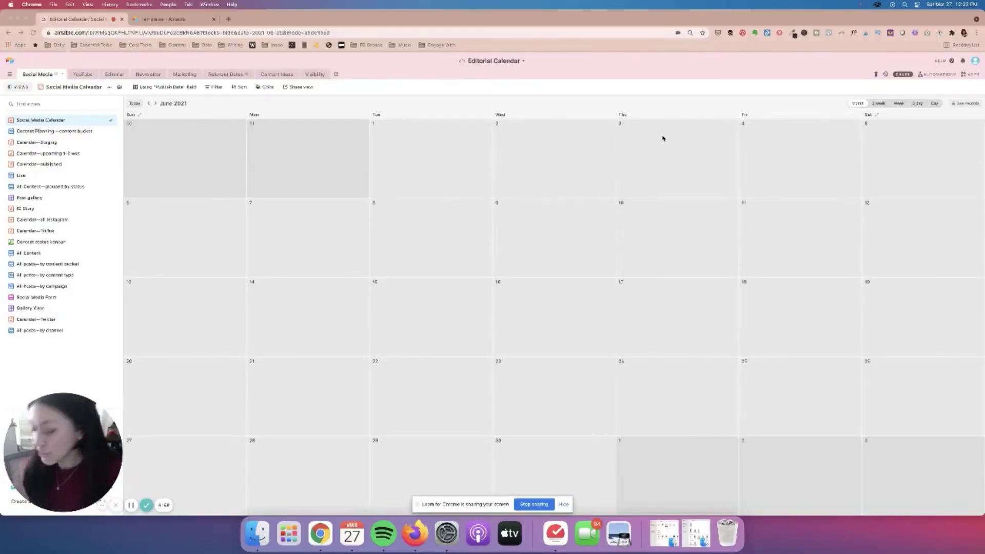
# Create an empty table in the base and name it "Sample Calendar".
pyautogui.click(336, 75)
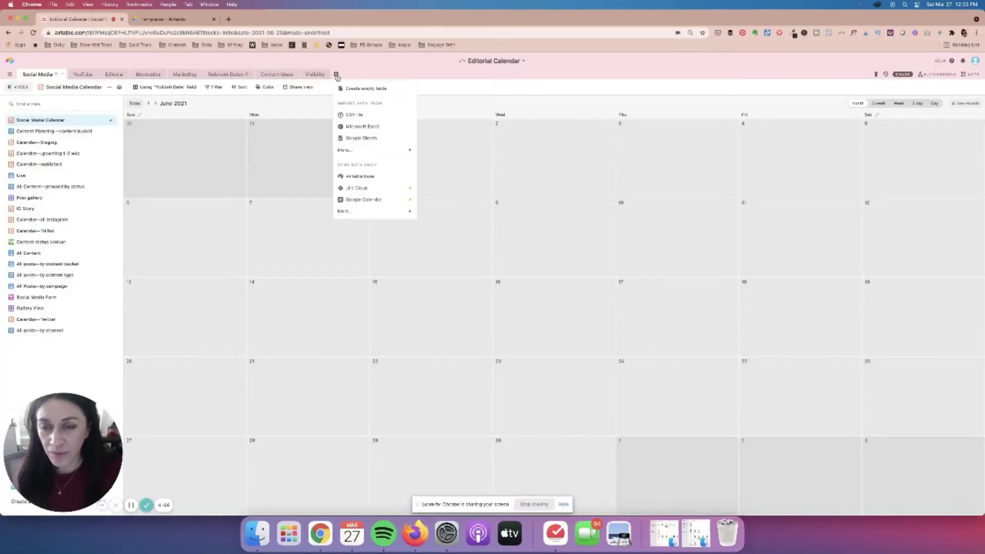
pyautogui.click(358, 92)
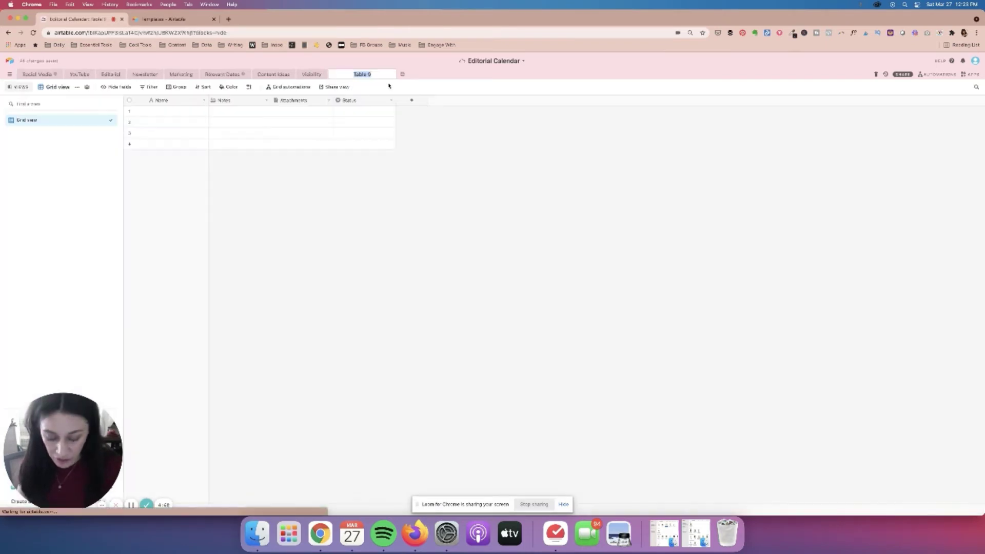
pyautogui.write('Sample Caldr')
pyautogui.press('BackSpace')
pyautogui.press('BackSpace')
pyautogui.write('endar')
pyautogui.press('Return')
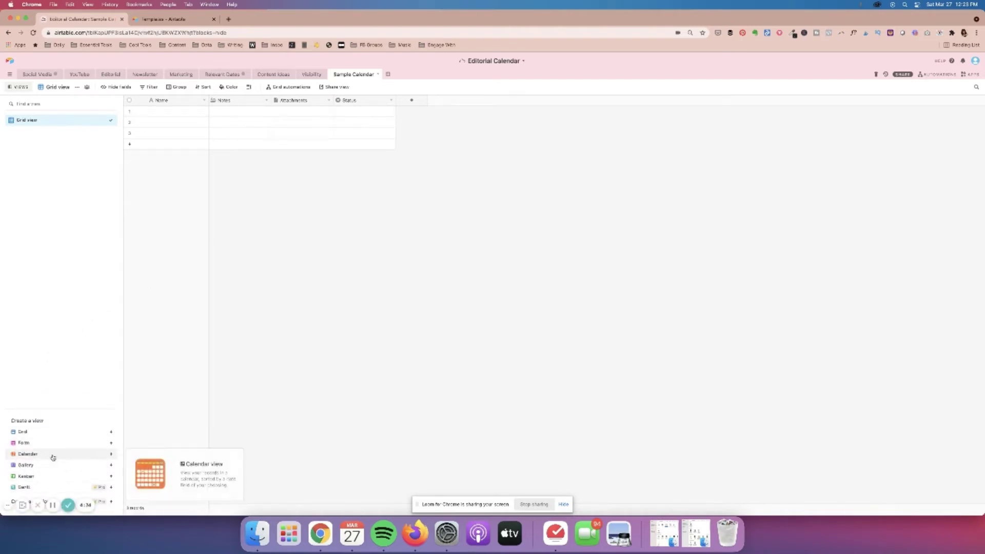
# Create a form view in the Sample Calendar table and name it "Content Form".
pyautogui.click(112, 444)
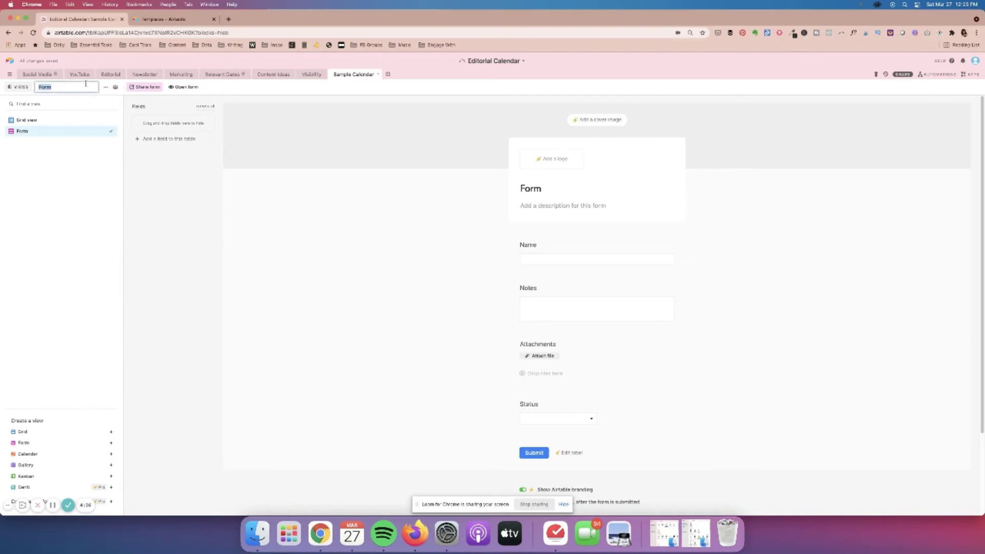
pyautogui.write('Content')
pyautogui.write(' Fro')
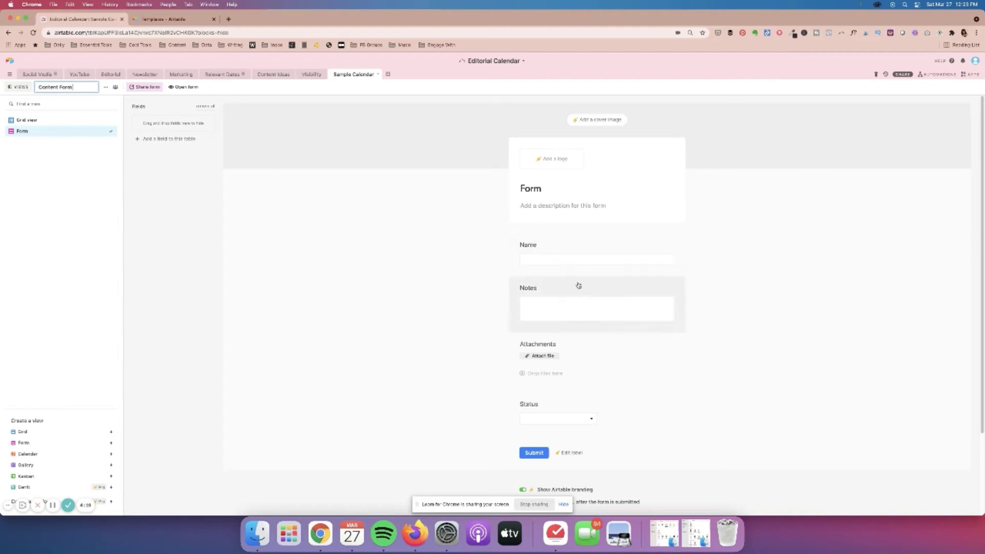
# Relabel the form's Name question as "Title".
pyautogui.click(532, 249)
pyautogui.click(495, 268)
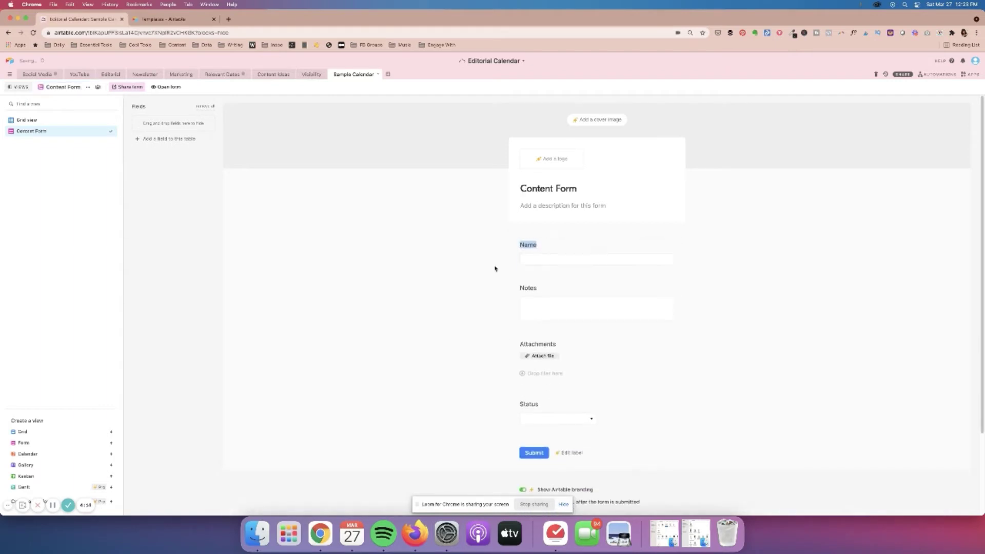
pyautogui.click(549, 248)
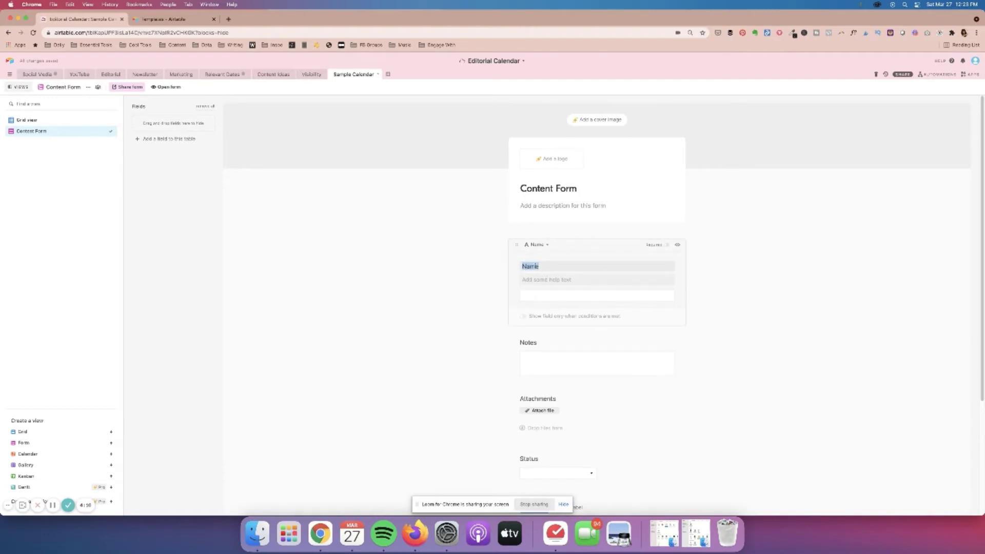
pyautogui.write('Title')
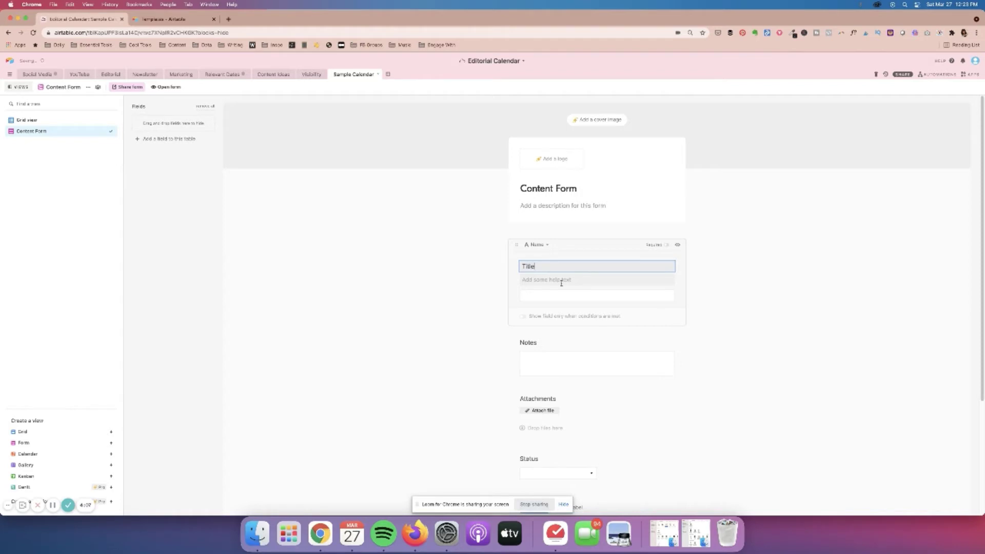
# Edit the Status field and rename its first two options "To Write" and "To Edit".
pyautogui.scroll(-3, 561, 283)
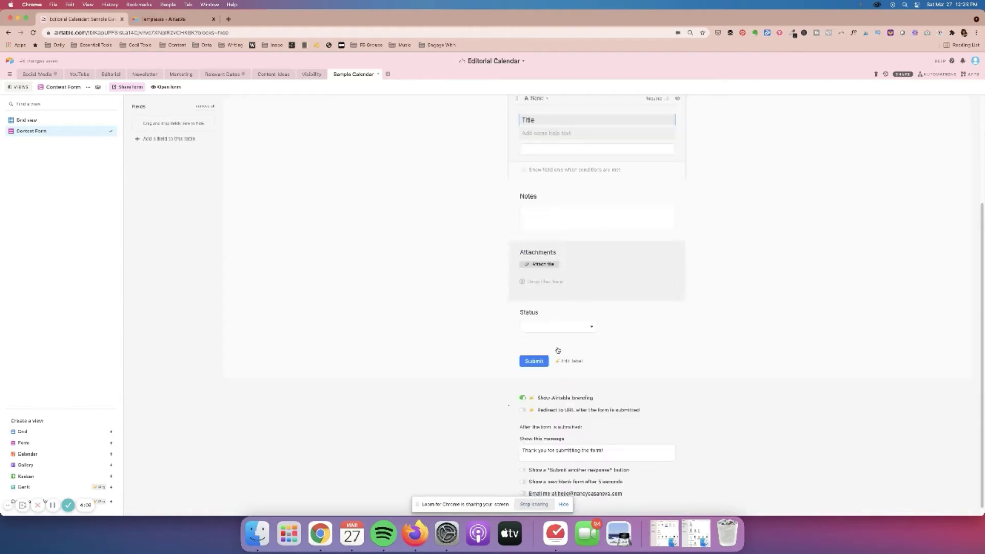
pyautogui.click(535, 310)
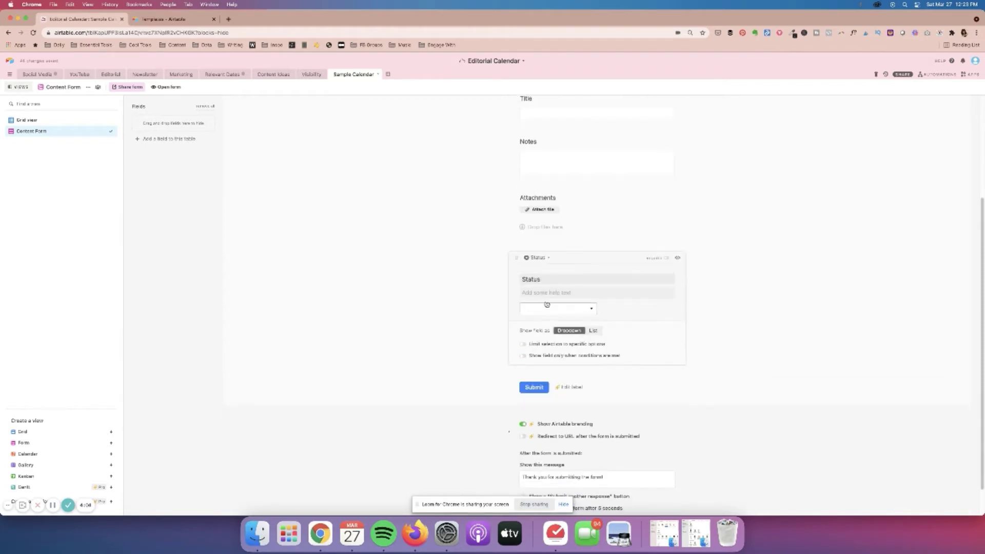
pyautogui.click(547, 258)
pyautogui.click(560, 266)
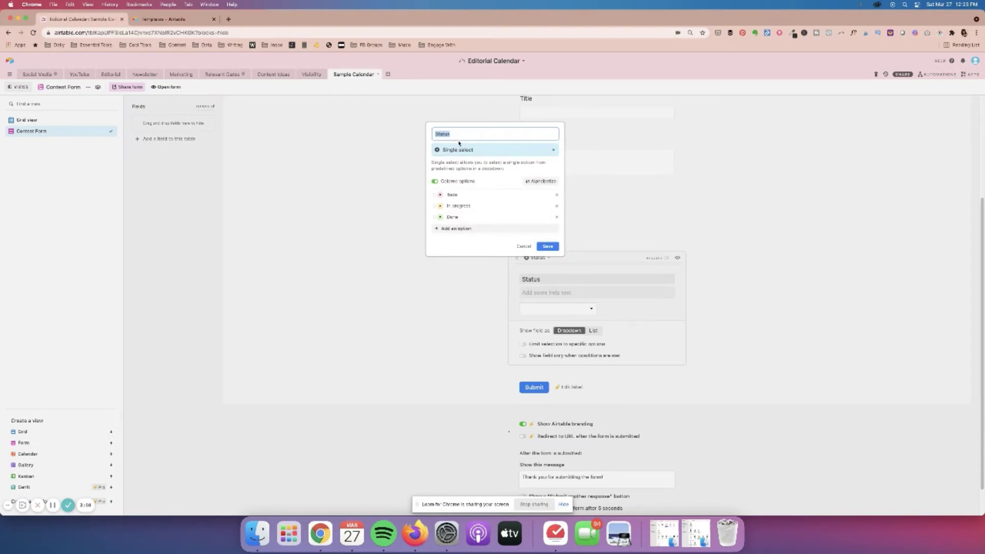
pyautogui.click(453, 195)
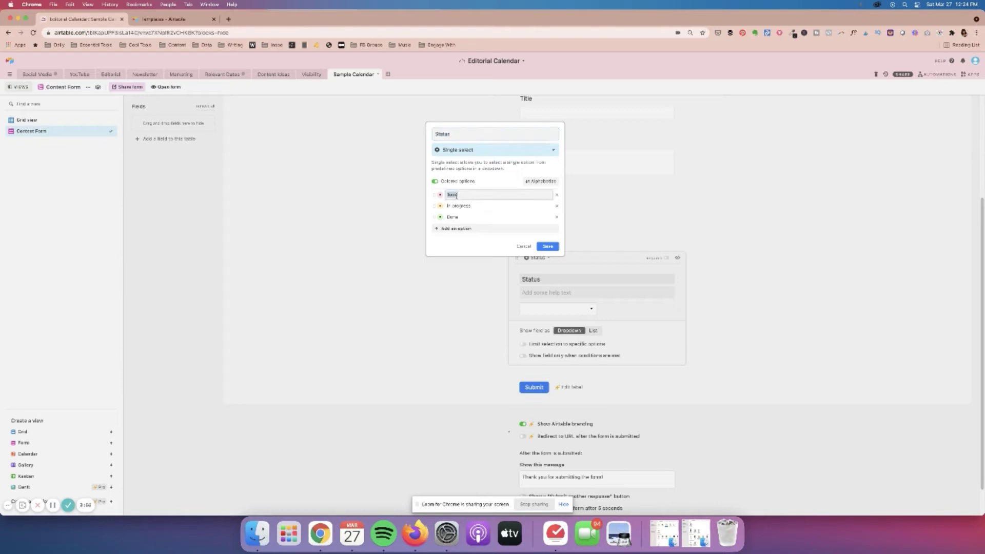
pyautogui.write('In')
pyautogui.click(451, 206)
pyautogui.doubleClick(452, 207)
pyautogui.write('To Edit')
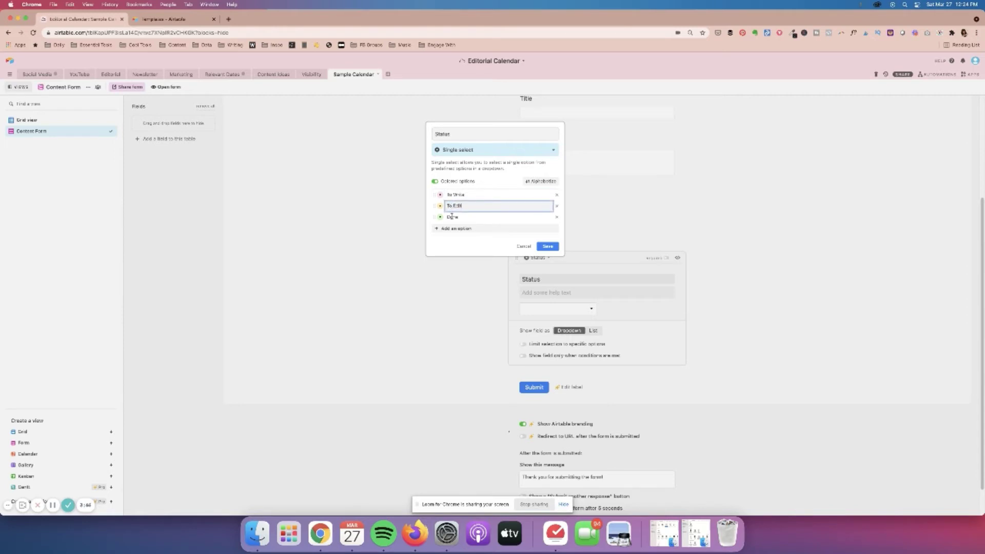
# Rename the third Status option "To Schedule" and add a fourth option named "Completed".
pyautogui.click(451, 216)
pyautogui.doubleClick(451, 216)
pyautogui.write('To Schedule')
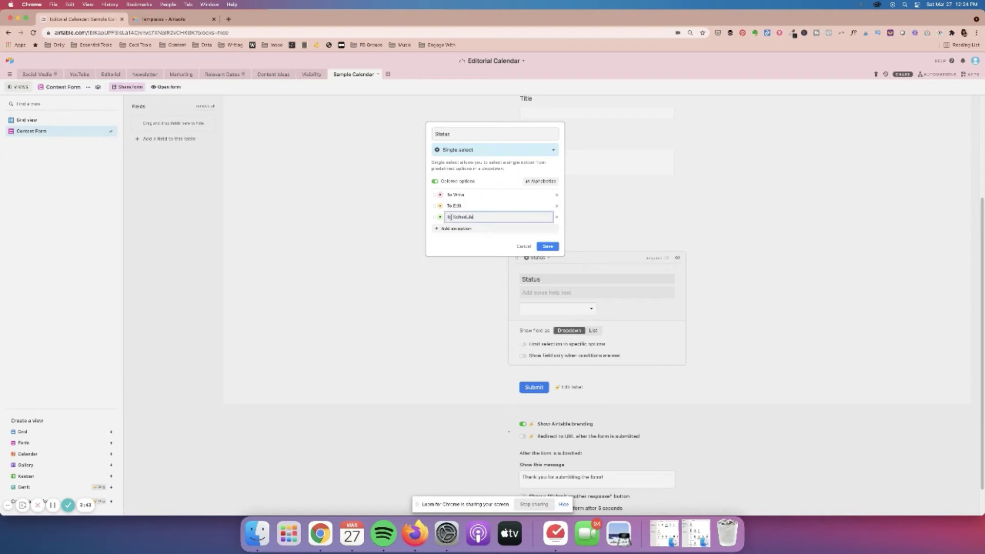
pyautogui.press('Return')
pyautogui.write('Completed')
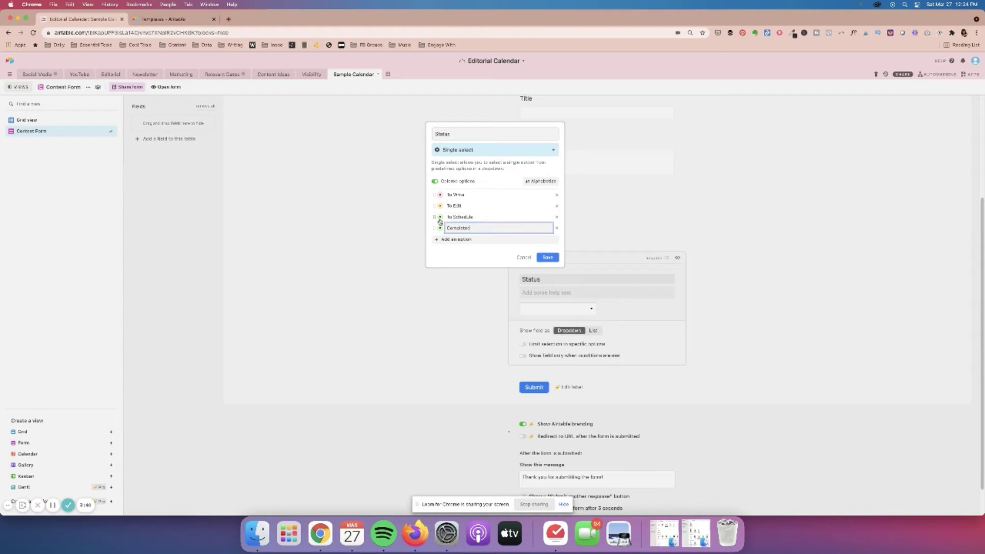
# Color the "To Schedule" option blue and the "To Write" option gray.
pyautogui.click(440, 217)
pyautogui.click(459, 229)
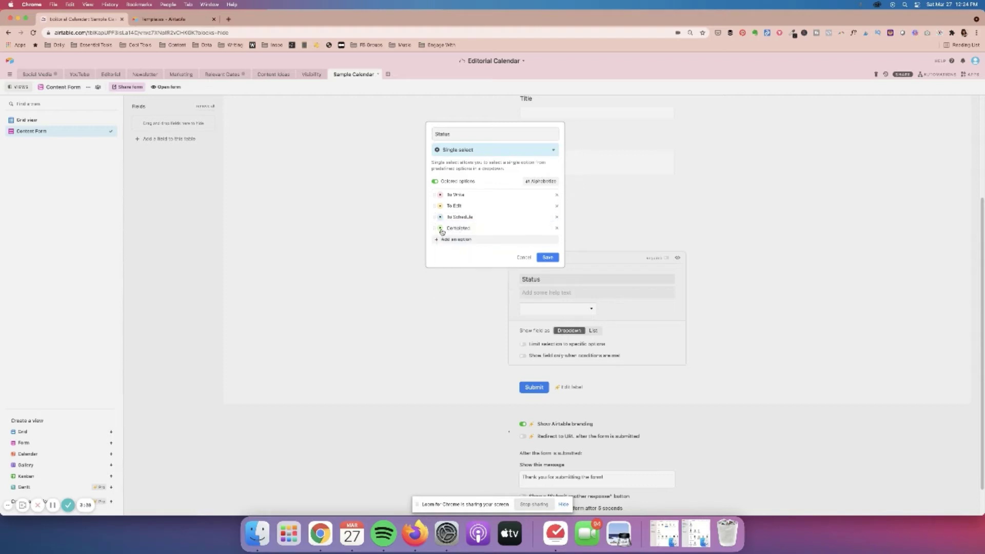
pyautogui.click(440, 228)
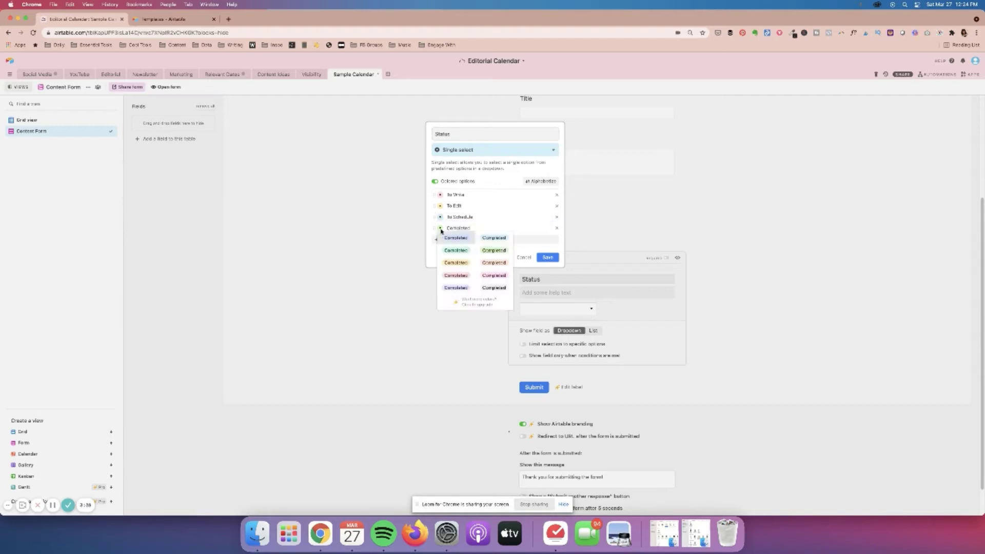
pyautogui.click(439, 195)
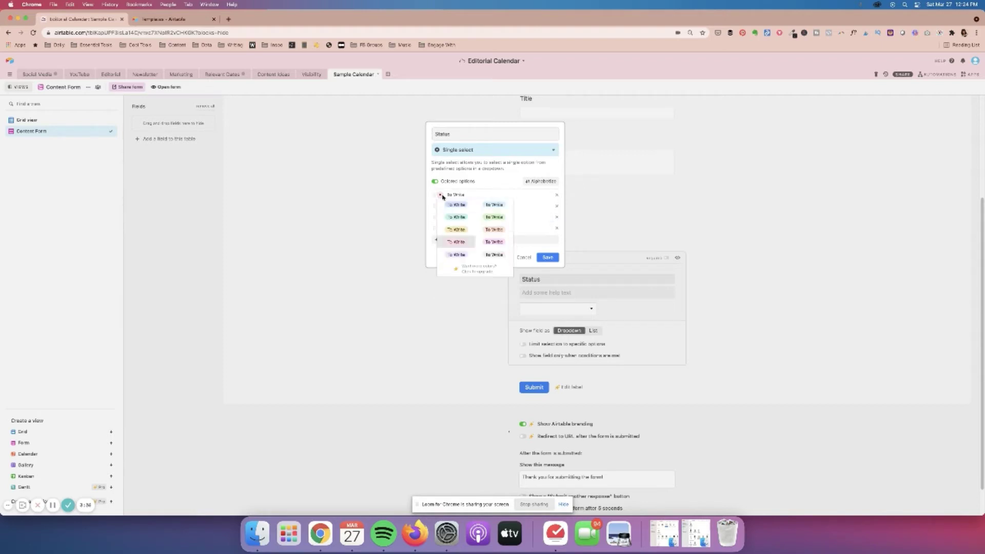
pyautogui.click(494, 255)
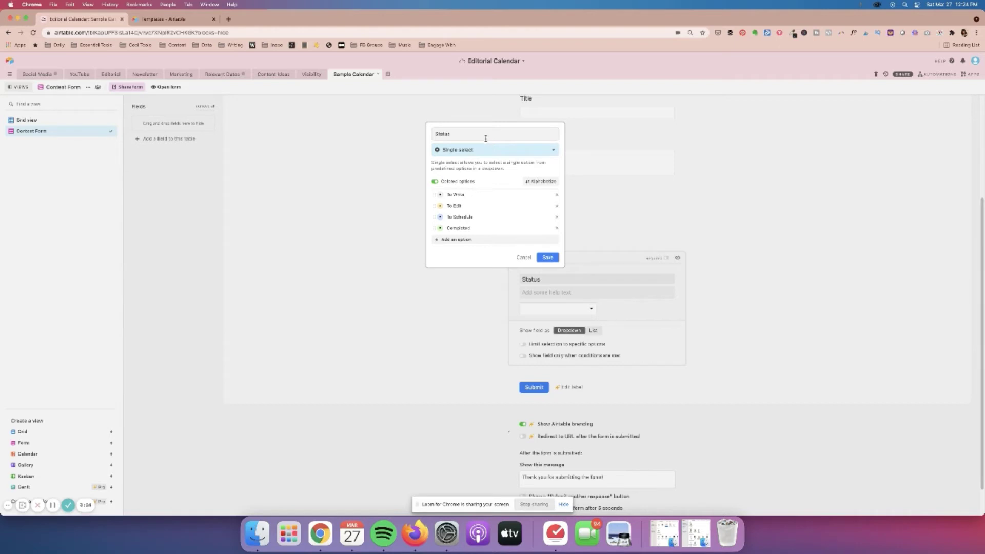
# Rename the first three Status options "Keyword Research", "Script" and "Shoot Video".
pyautogui.click(467, 195)
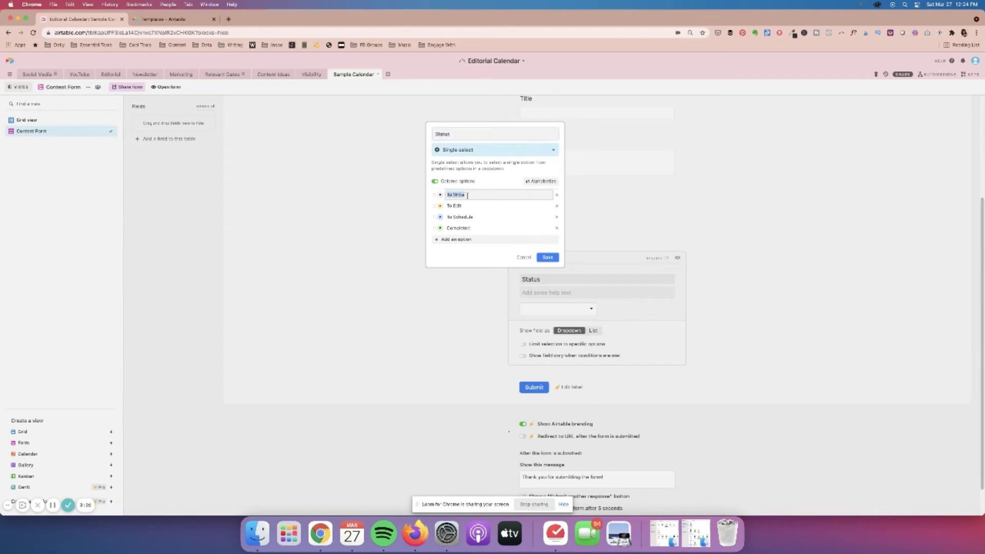
pyautogui.write('Ke')
pyautogui.click(460, 205)
pyautogui.write('Script')
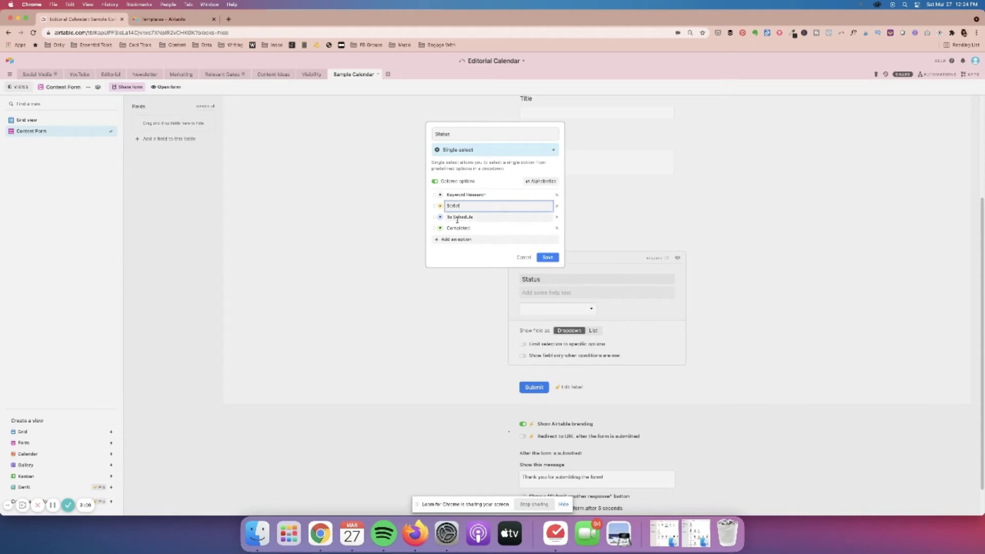
pyautogui.click(457, 218)
pyautogui.write('Shoot Video')
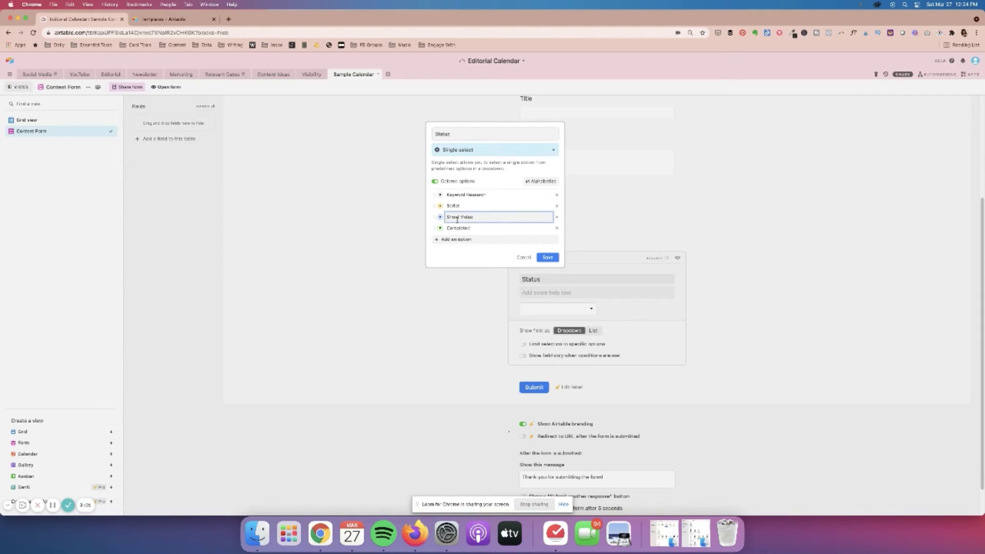
# Rename the "Completed" option "Edit" and add the options "Upload/Staging" and "Publish".
pyautogui.click(454, 228)
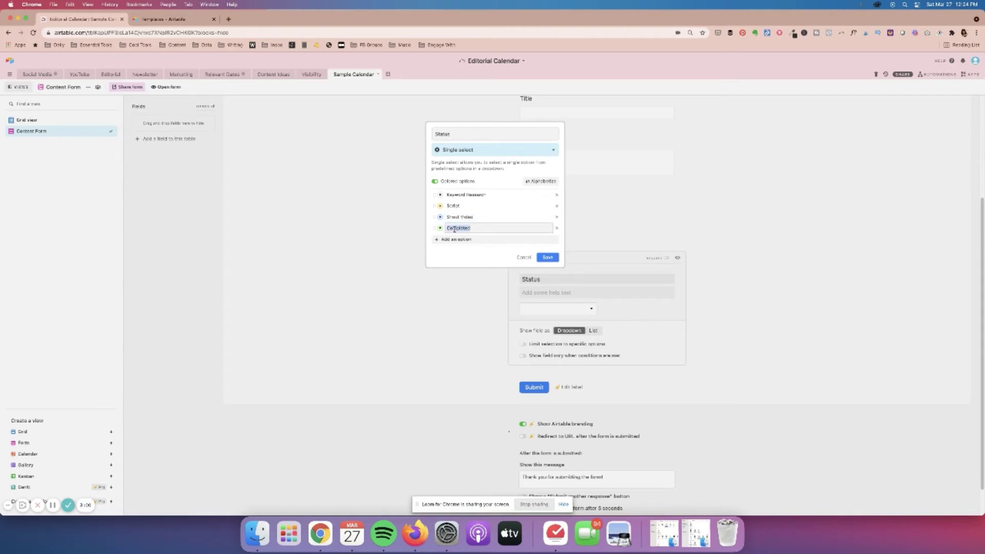
pyautogui.write('Edit')
pyautogui.press('Return')
pyautogui.write('Li')
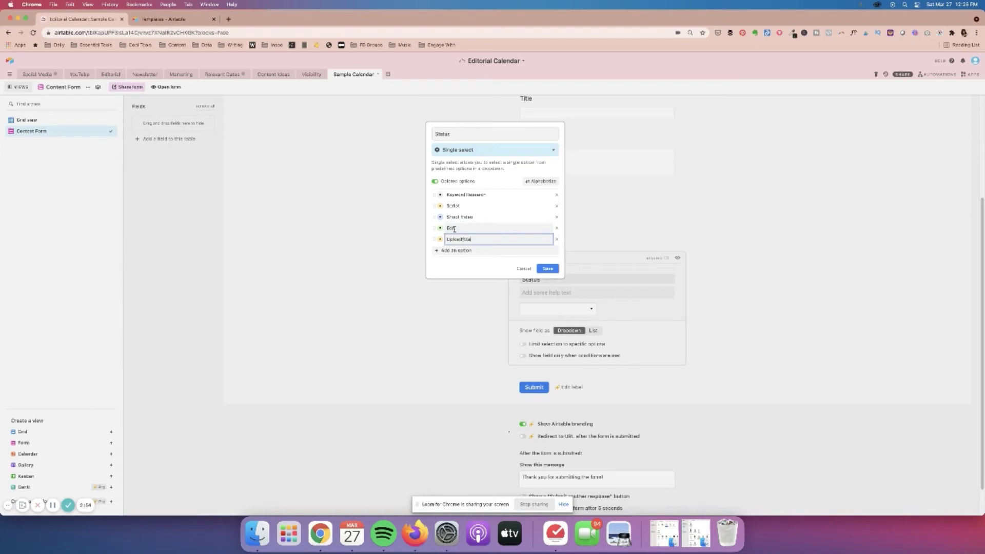
pyautogui.press('Return')
pyautogui.write('Publish')
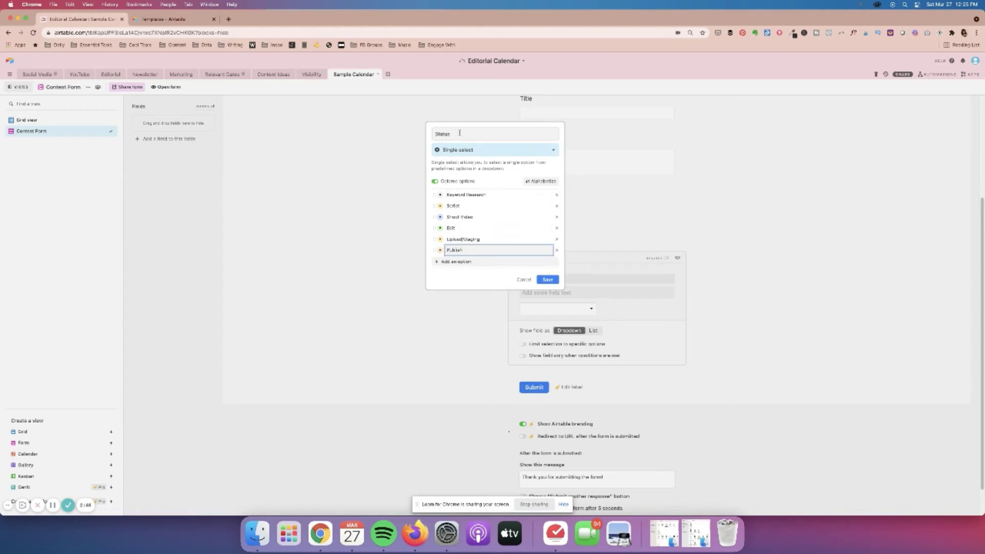
# Change the colors of the "Upload/Staging" and "Publish" options and save the Status field.
pyautogui.click(440, 250)
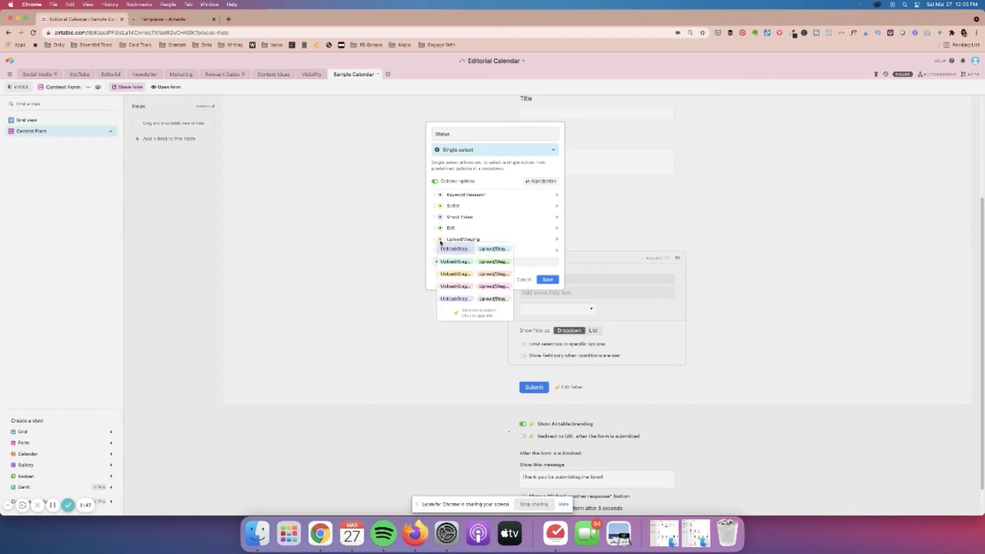
pyautogui.click(491, 263)
pyautogui.click(440, 248)
pyautogui.click(488, 285)
pyautogui.click(547, 279)
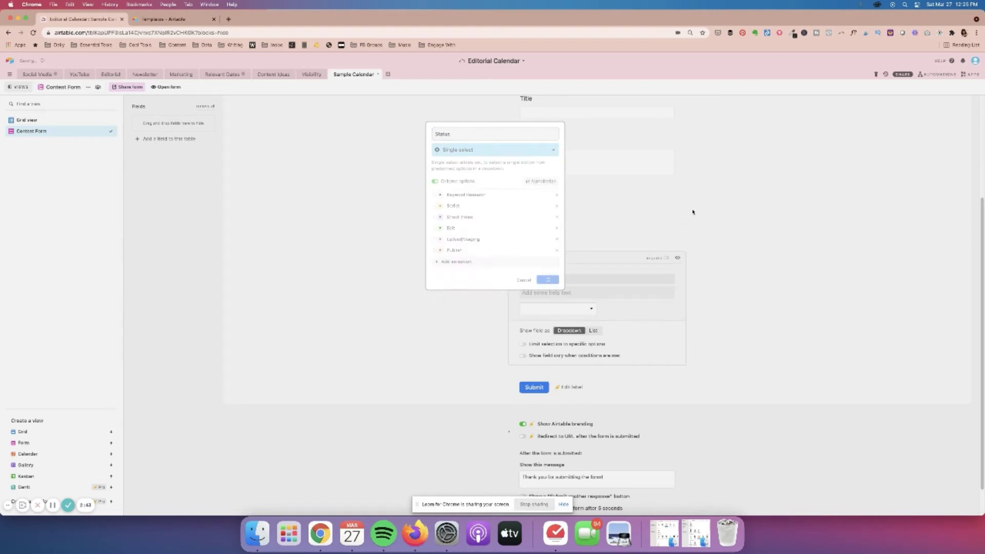
# Add an Attachment field named "Thumbnail" to the table through the form.
pyautogui.scroll(-3, 598, 330)
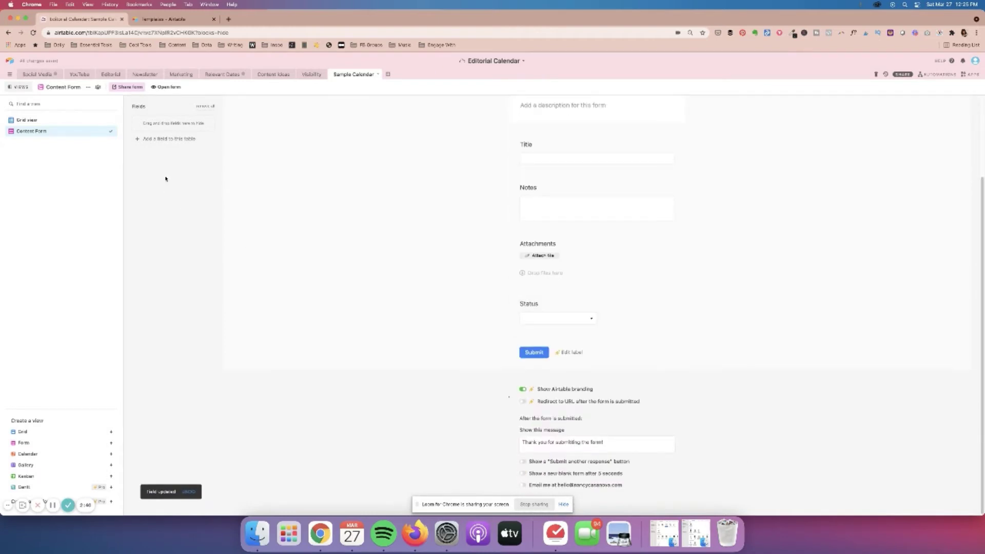
pyautogui.click(158, 139)
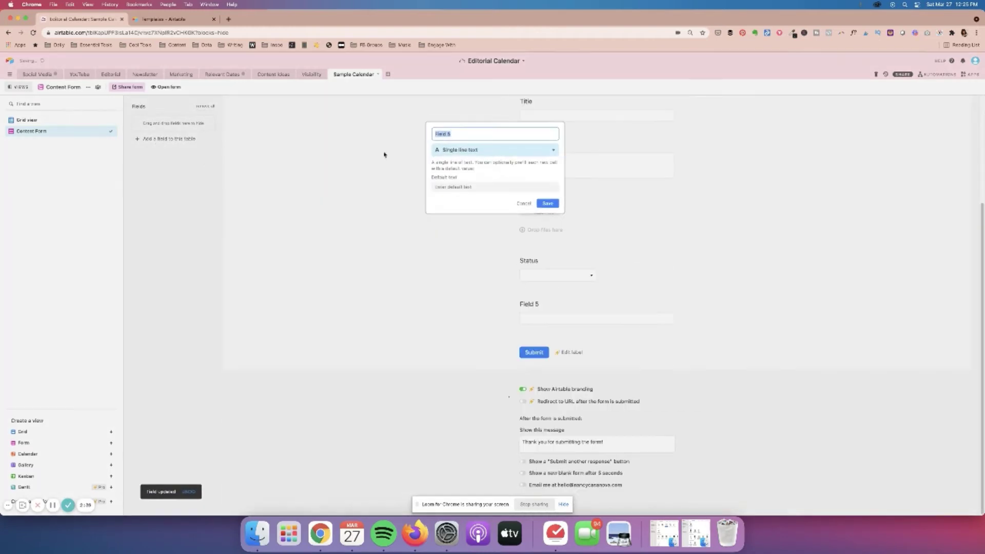
pyautogui.click(460, 153)
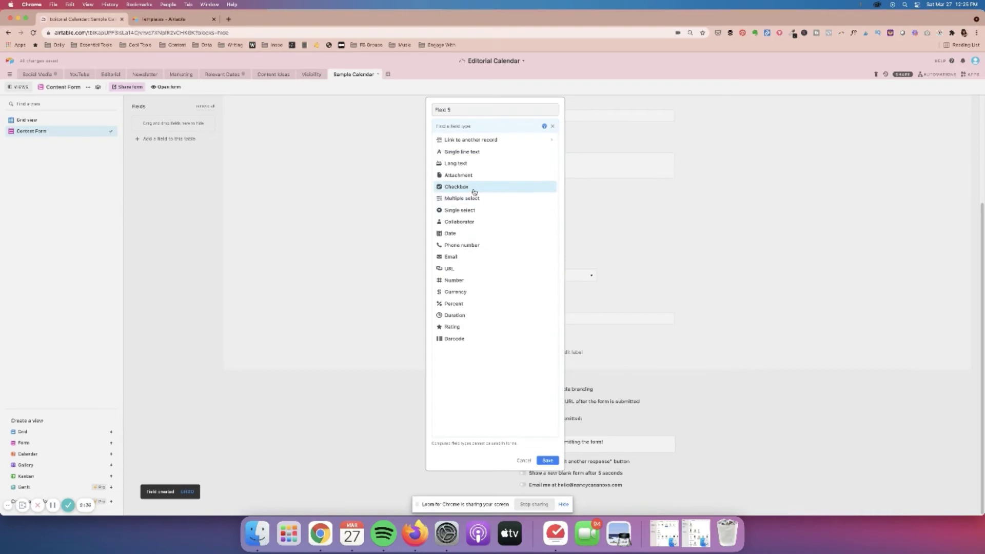
pyautogui.click(477, 176)
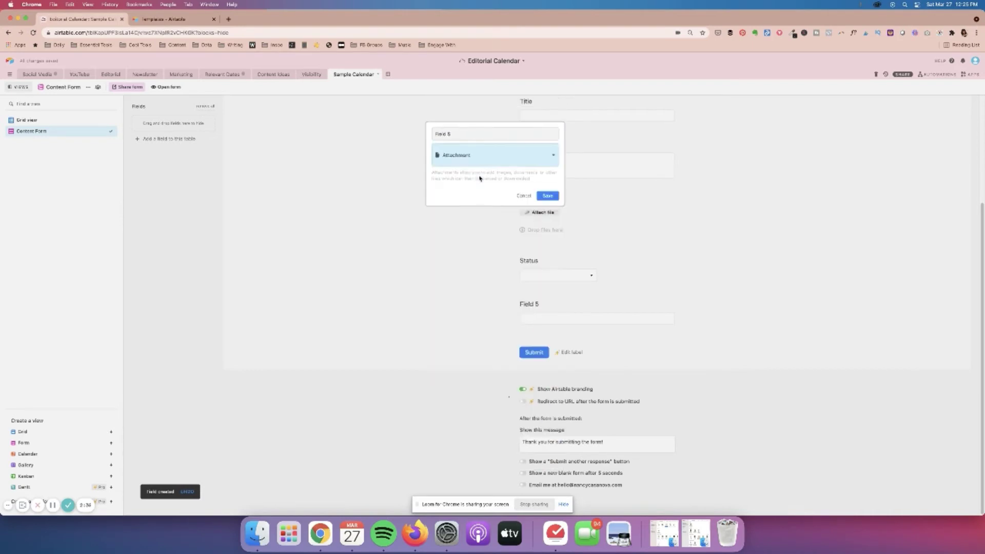
pyautogui.tripleClick(459, 135)
pyautogui.write('Thumbnail')
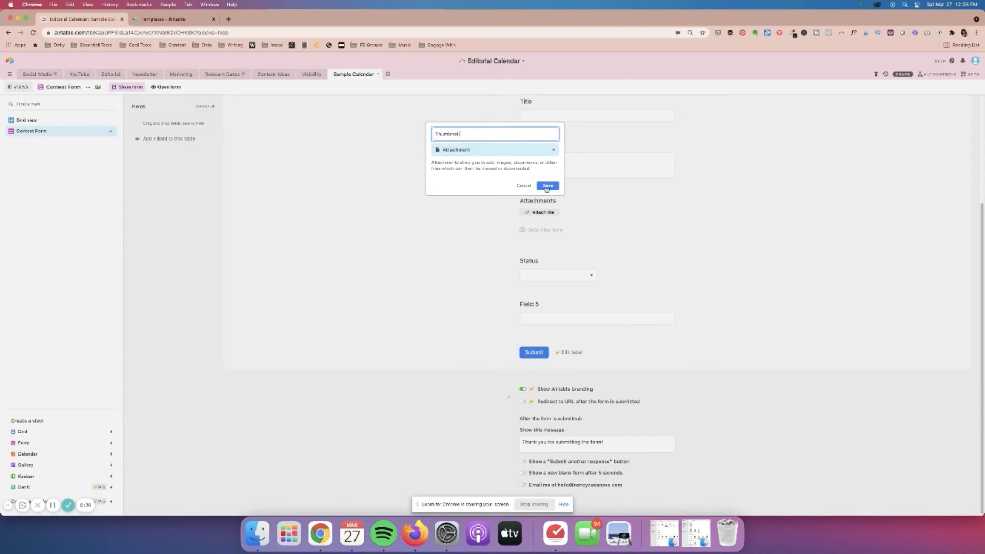
pyautogui.press('Return')
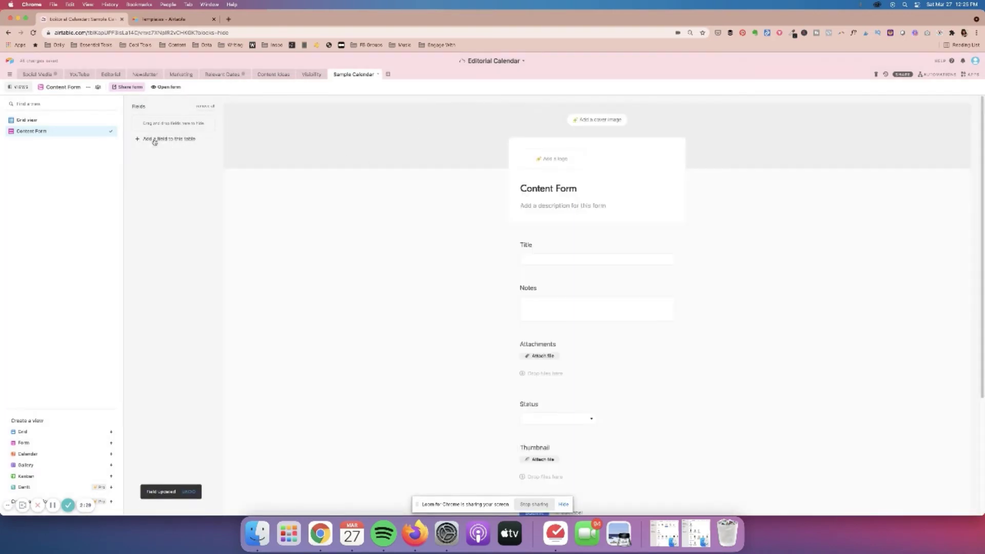
# Add a URL field named "Blog Post" to the table and save it.
pyautogui.click(154, 140)
pyautogui.click(477, 147)
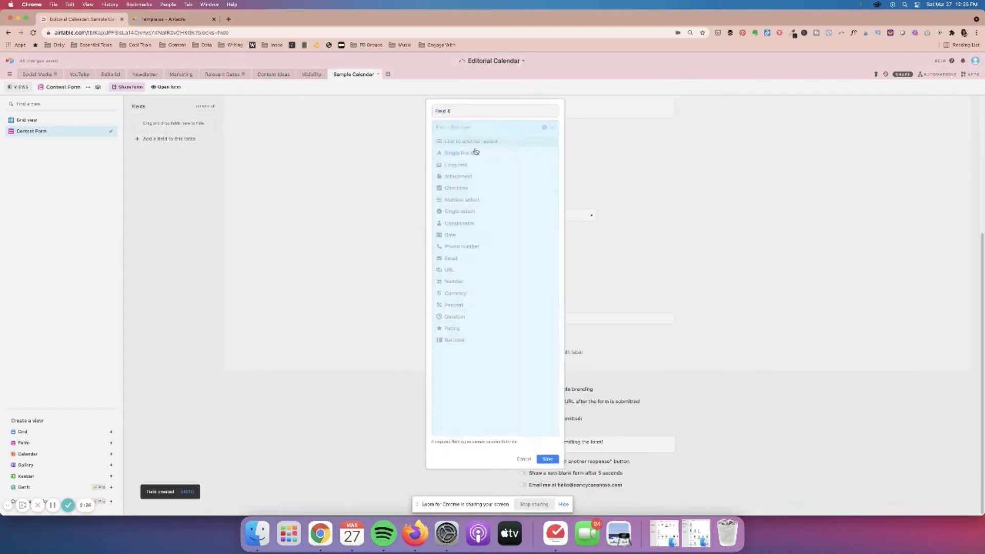
pyautogui.click(468, 268)
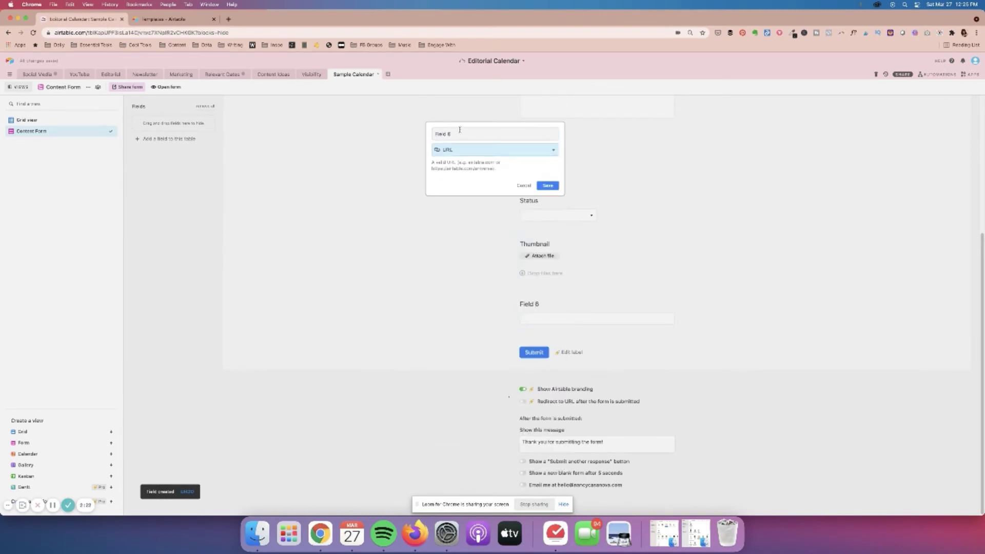
pyautogui.tripleClick(459, 132)
pyautogui.write('F')
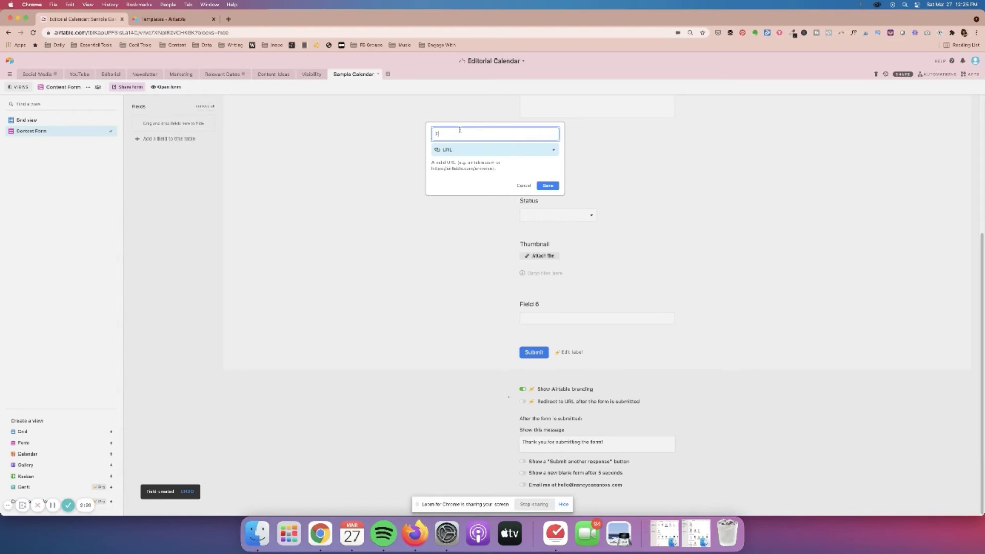
pyautogui.write('YouTube')
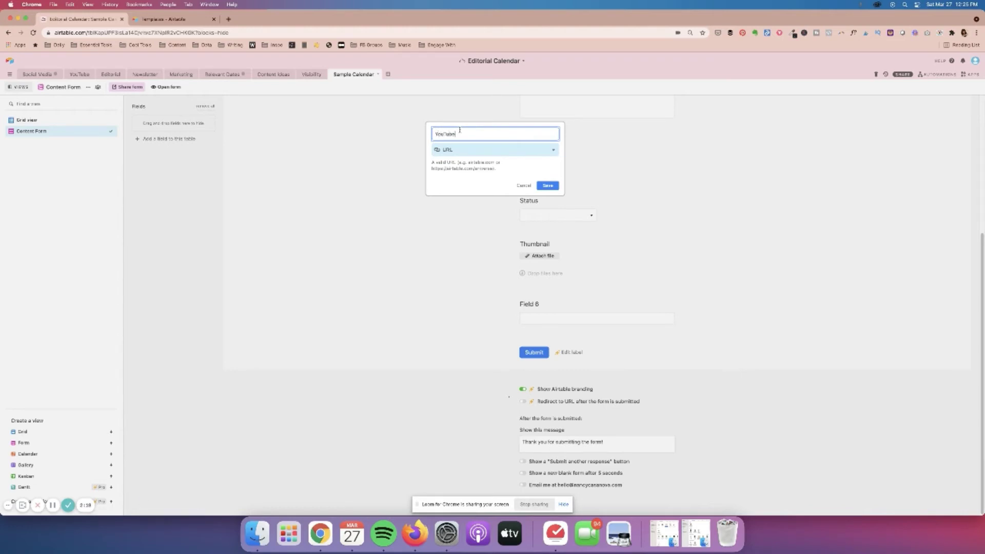
pyautogui.doubleClick(461, 136)
pyautogui.write('Blog Post')
pyautogui.click(548, 185)
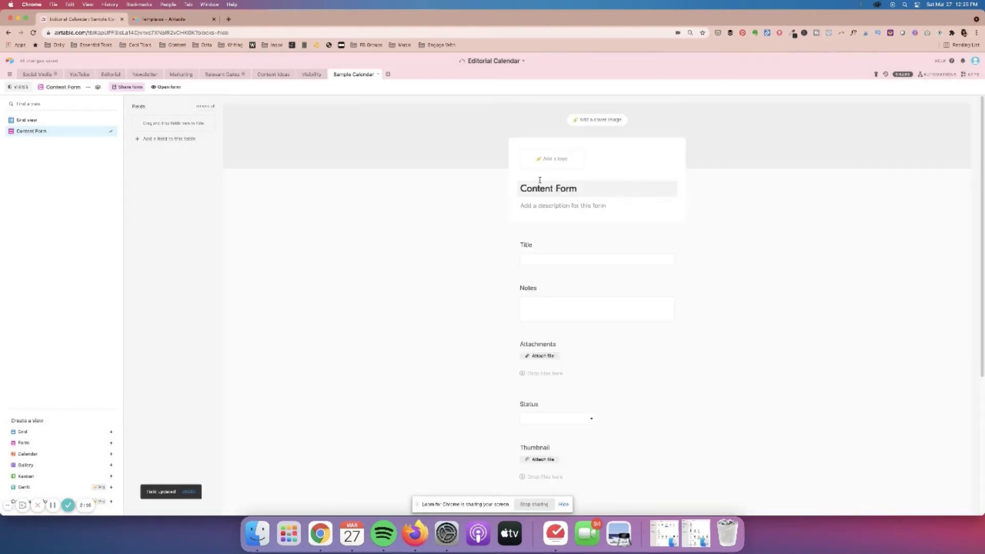
# Open the table's grid view and move the Blog Post column toward the Attachments column.
pyautogui.click(27, 121)
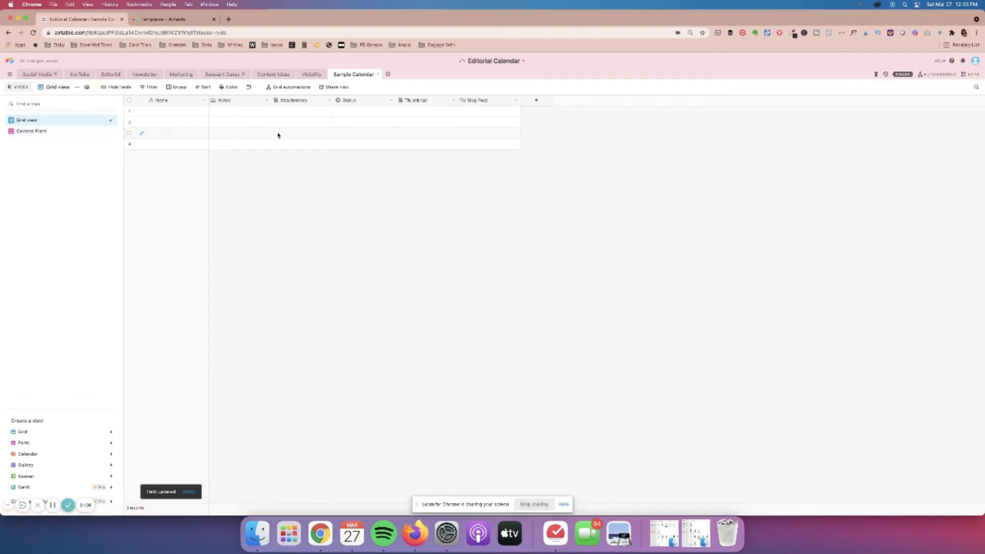
pyautogui.moveTo(468, 101); pyautogui.dragTo(310, 101)
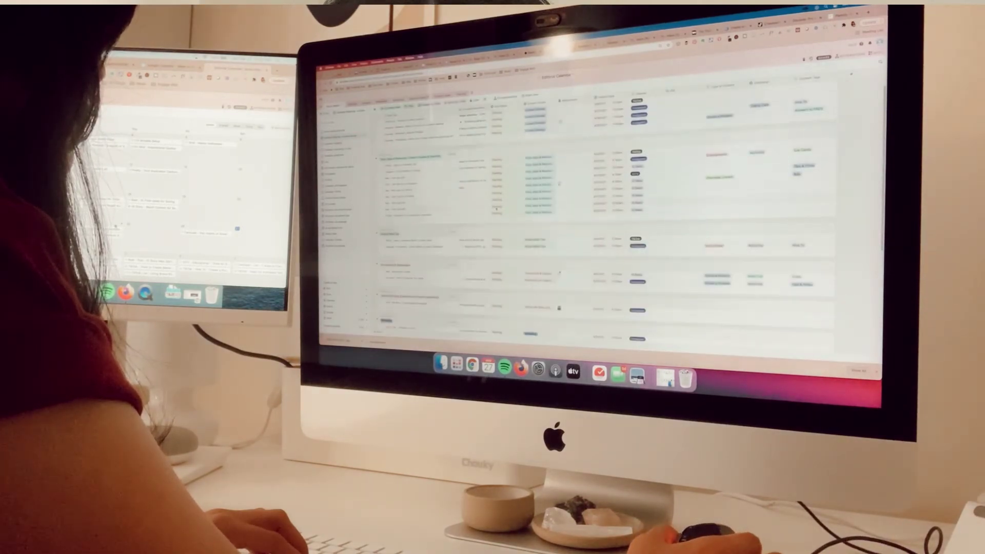
pyautogui.scroll(-5, 496, 209)
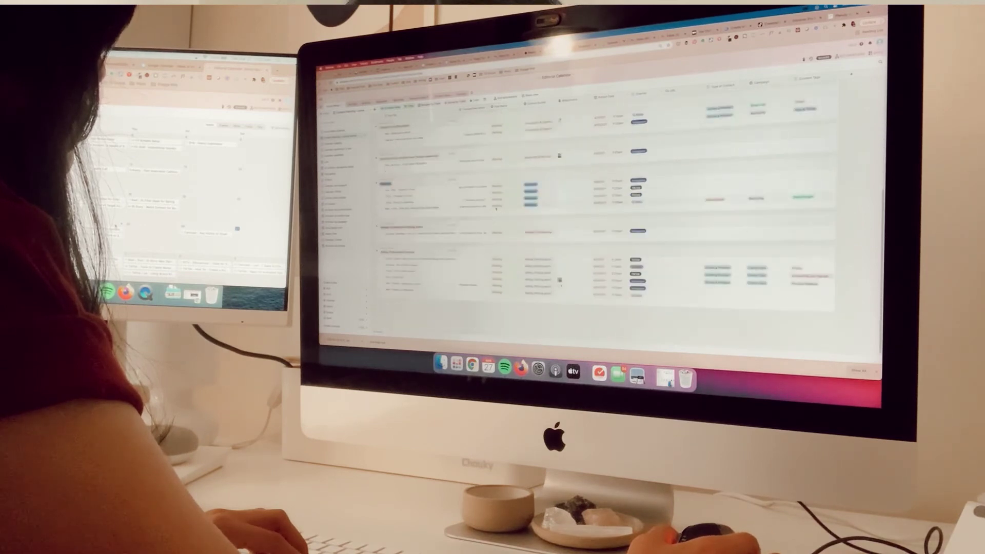
pyautogui.scroll(-5, 495, 207)
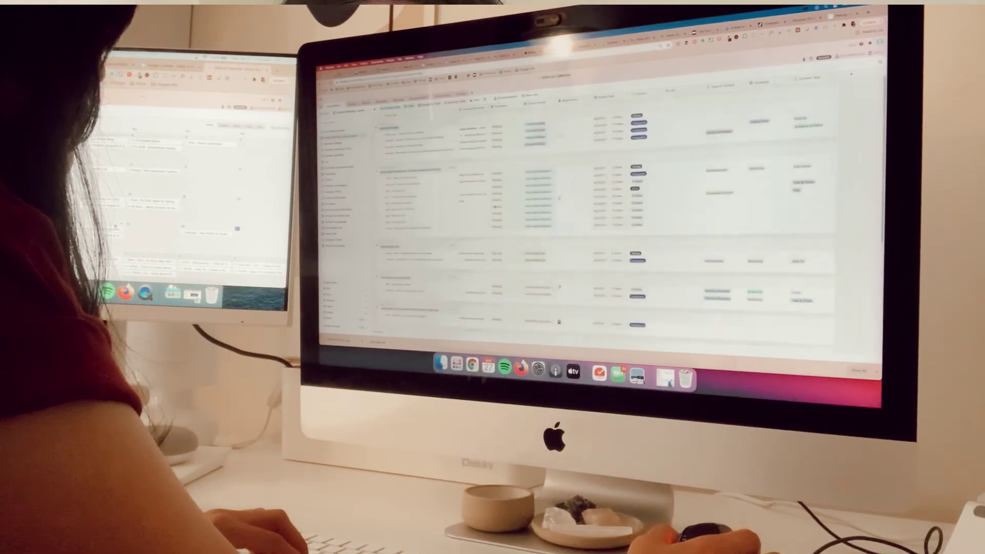